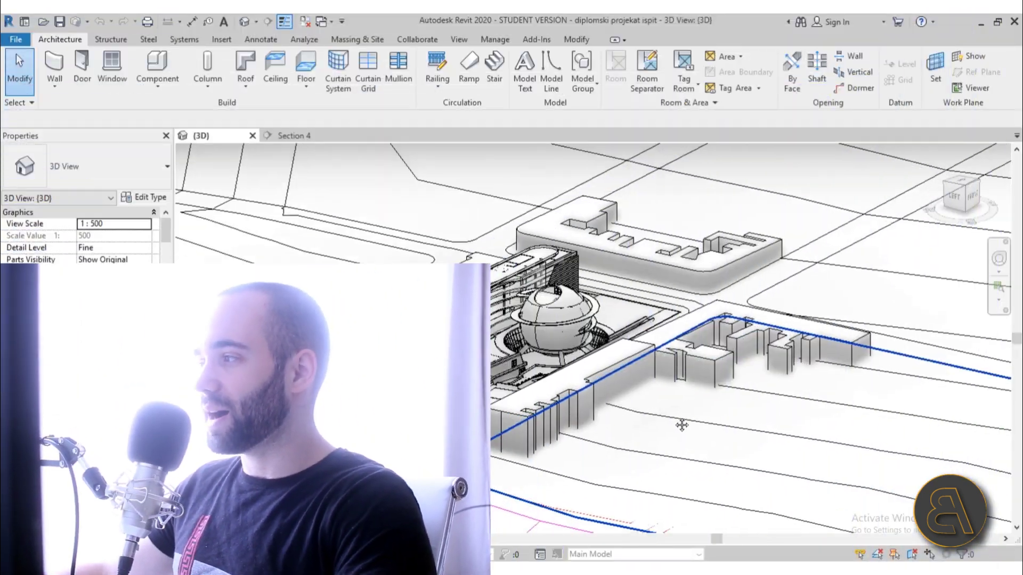
- Examine the overall site in the 3D view and select the imported CAD podloga diplomski.dwg underlay to inspect its extent
middle_click_drag(496, 408, 474, 397, "shift")
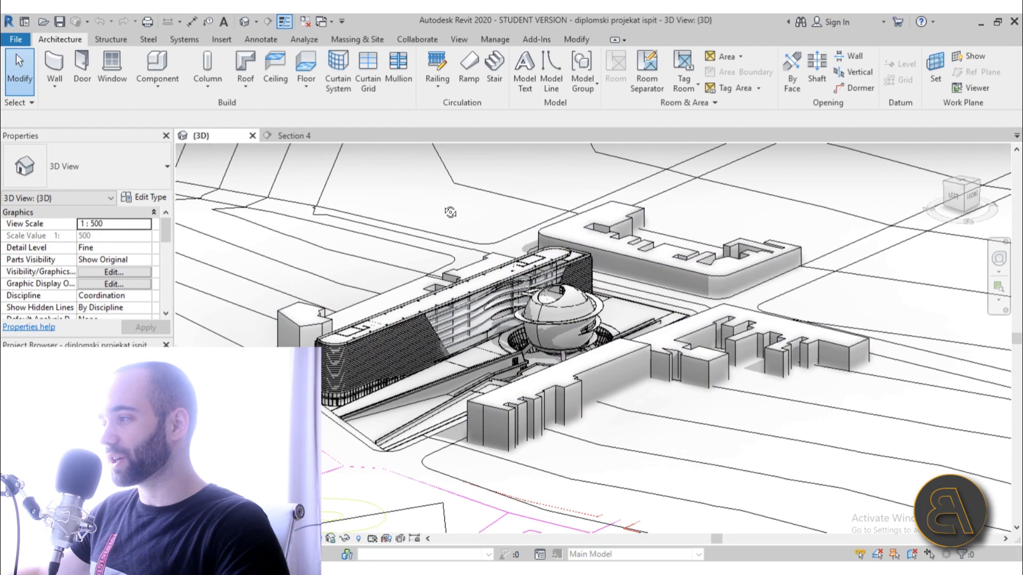
scroll(450, 212, "down", 5)
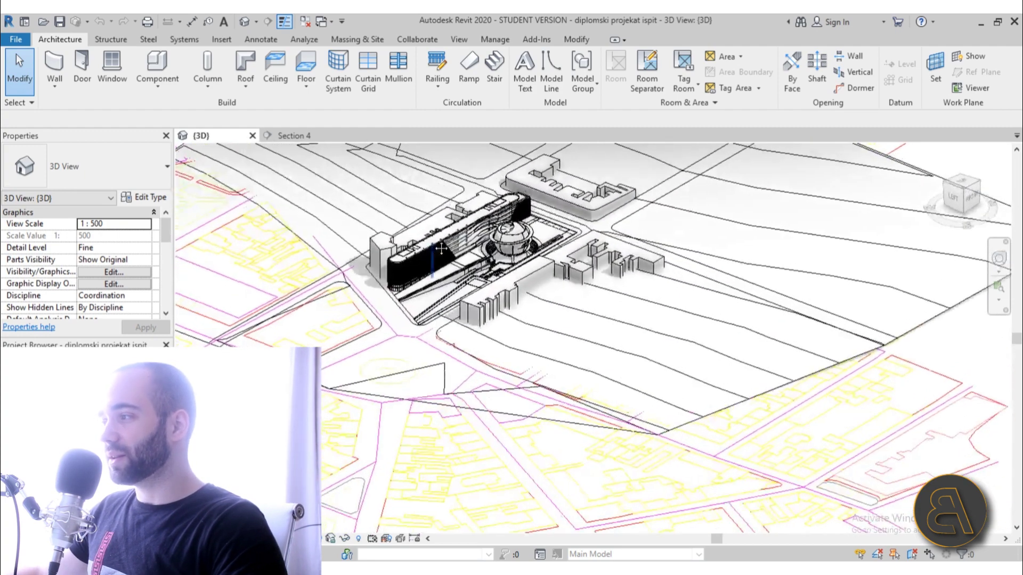
middle_click_drag(441, 248, 430, 276)
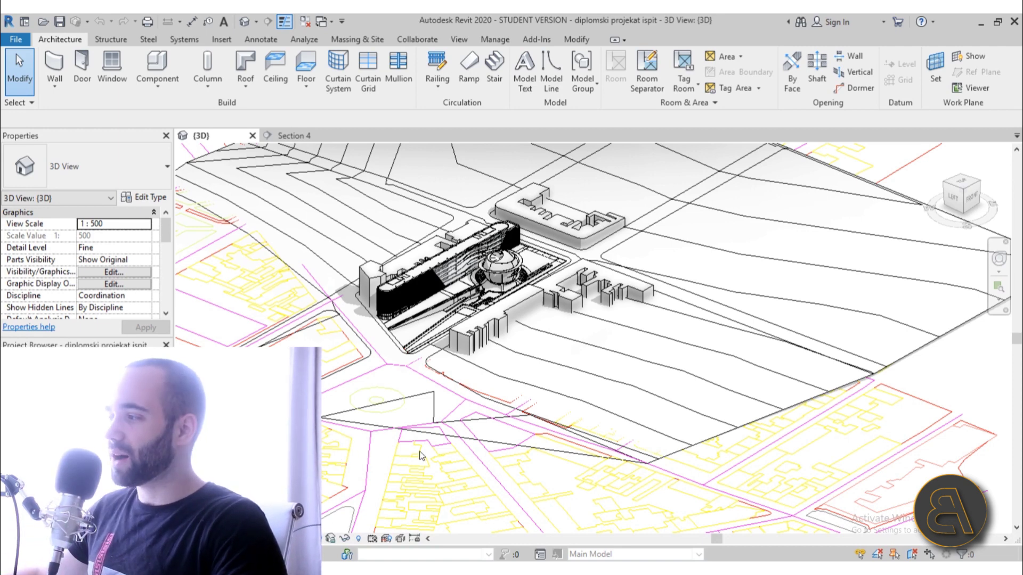
scroll(421, 456, "down", 2)
left_click(387, 481)
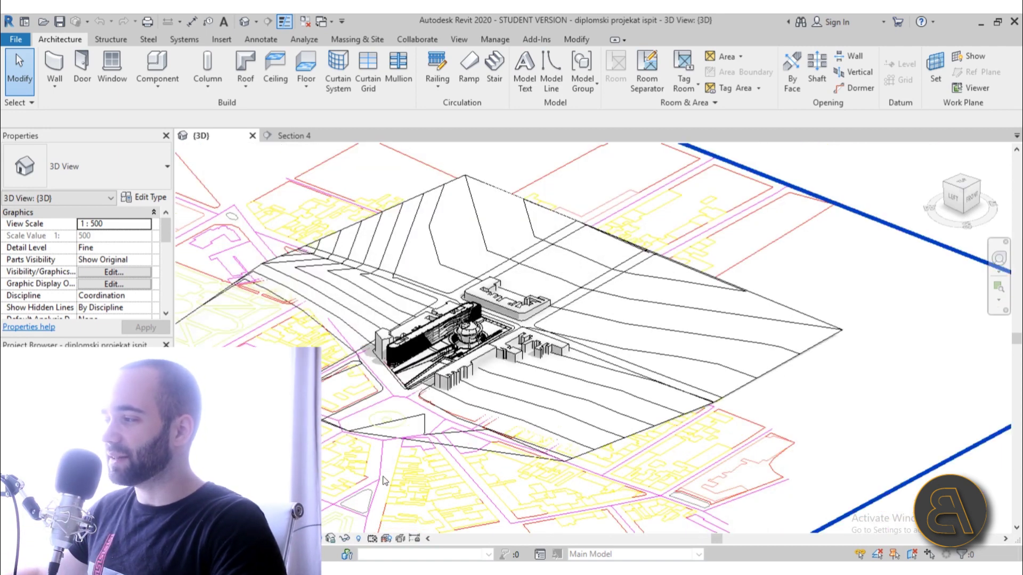
scroll(421, 492, "down", 3)
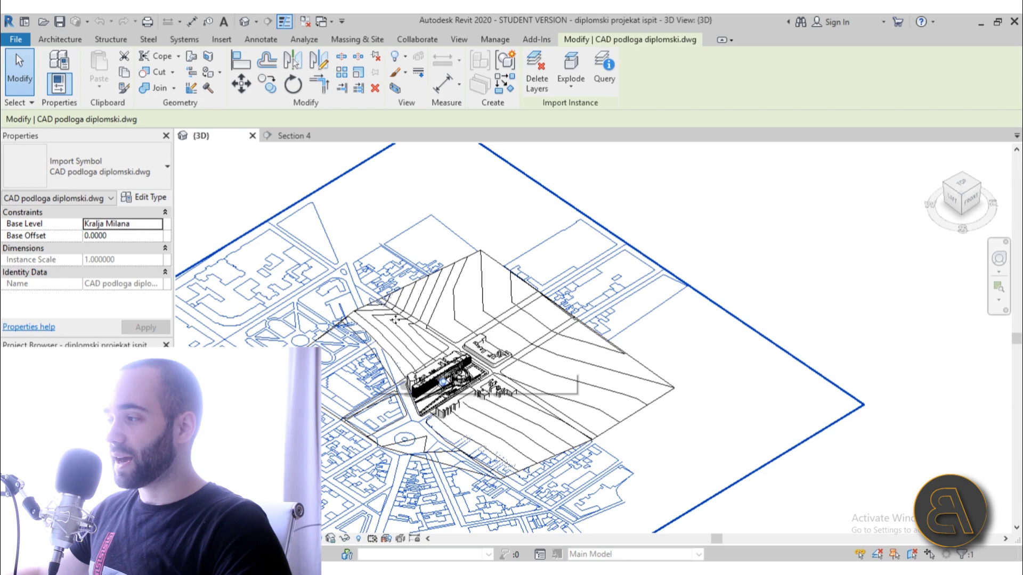
scroll(395, 320, "up", 5)
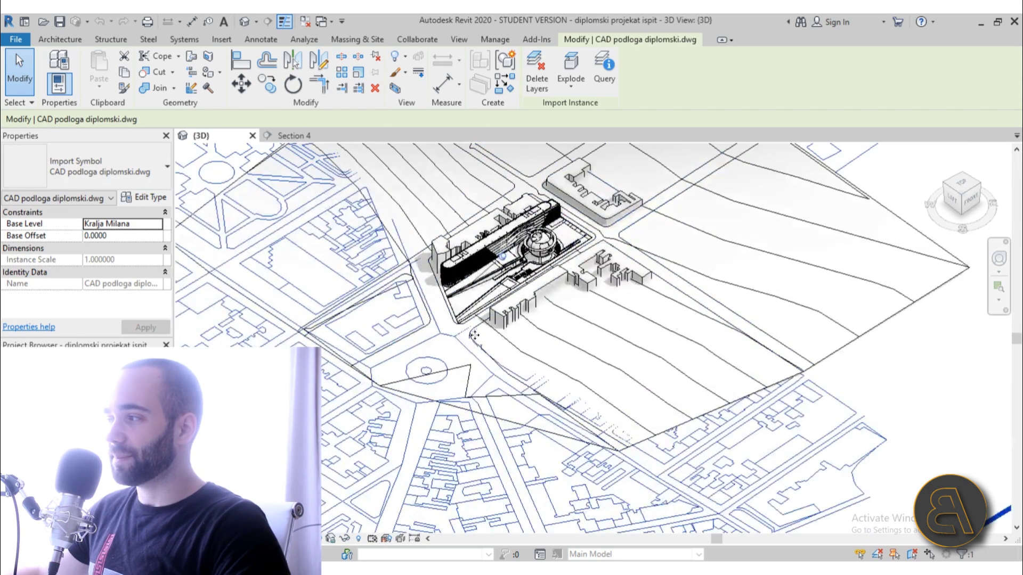
scroll(421, 346, "up", 3)
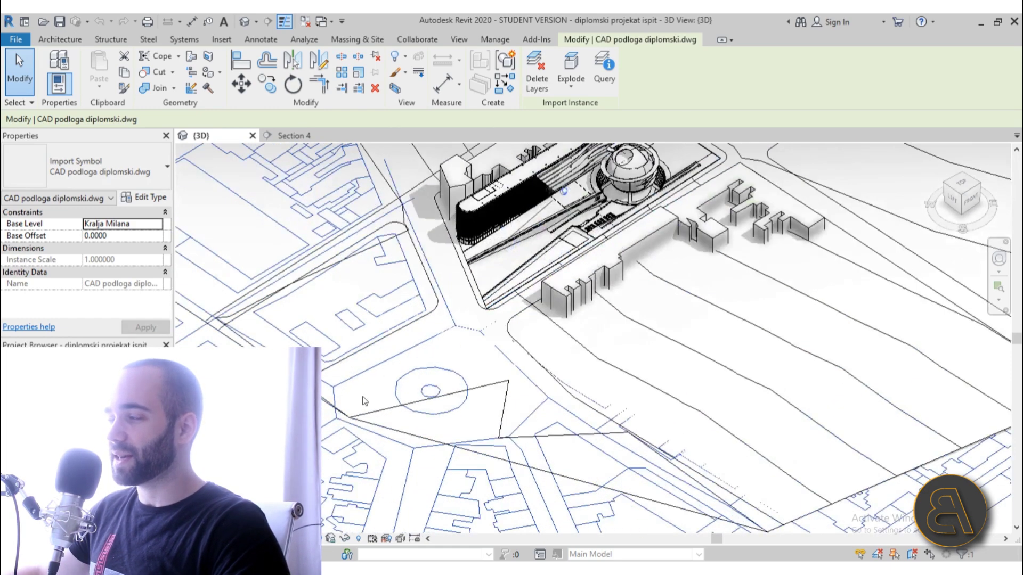
scroll(467, 341, "down", 2)
middle_click_drag(468, 341, 397, 413)
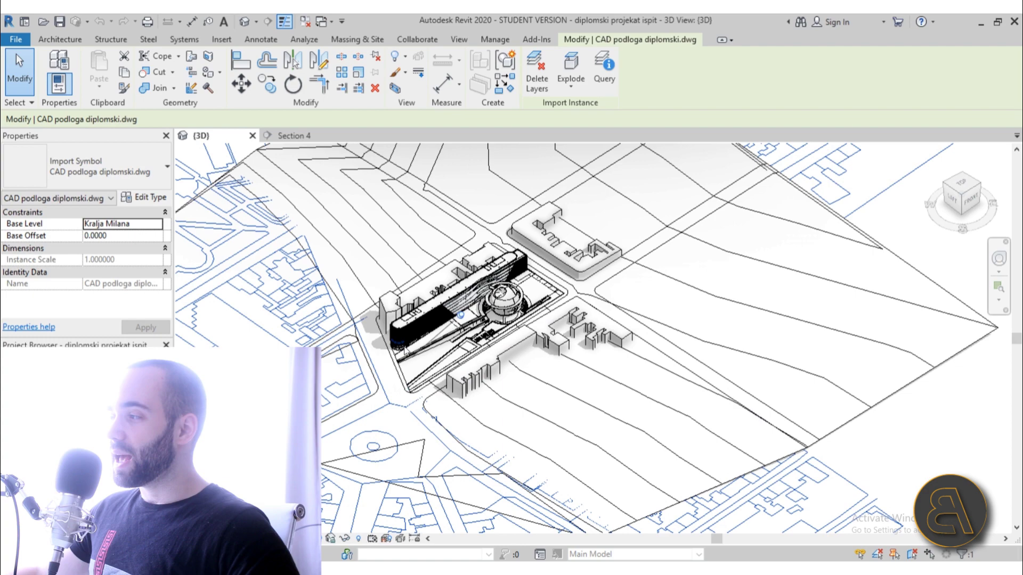
scroll(427, 328, "up", 5)
key("Escape")
- Examine the long curved building and the ringed spherical building in 3D, including the sphere's wall shell
scroll(424, 325, "down", 1)
middle_click_drag(425, 325, 436, 361)
scroll(383, 398, "down", 1)
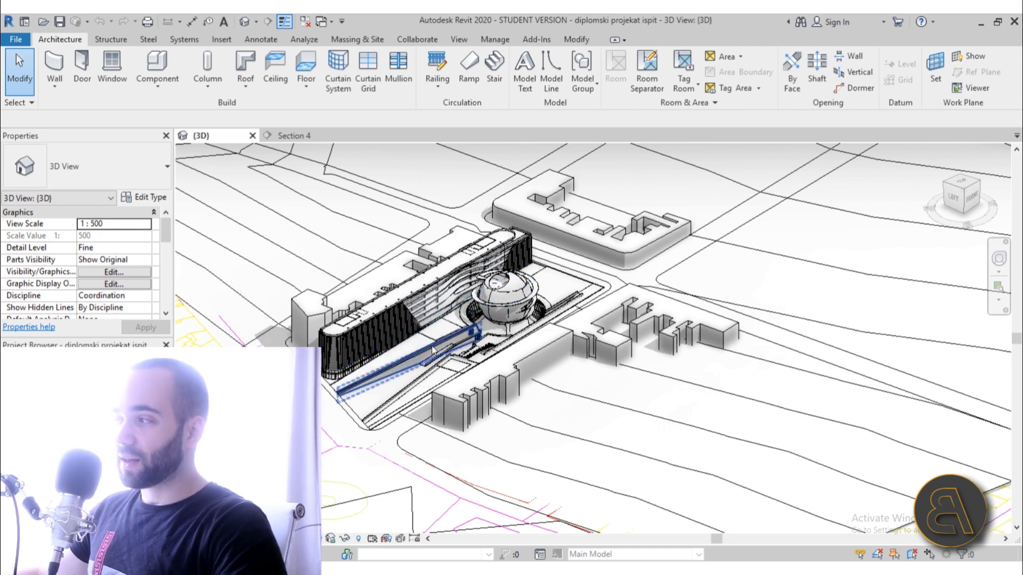
scroll(437, 319, "up", 4)
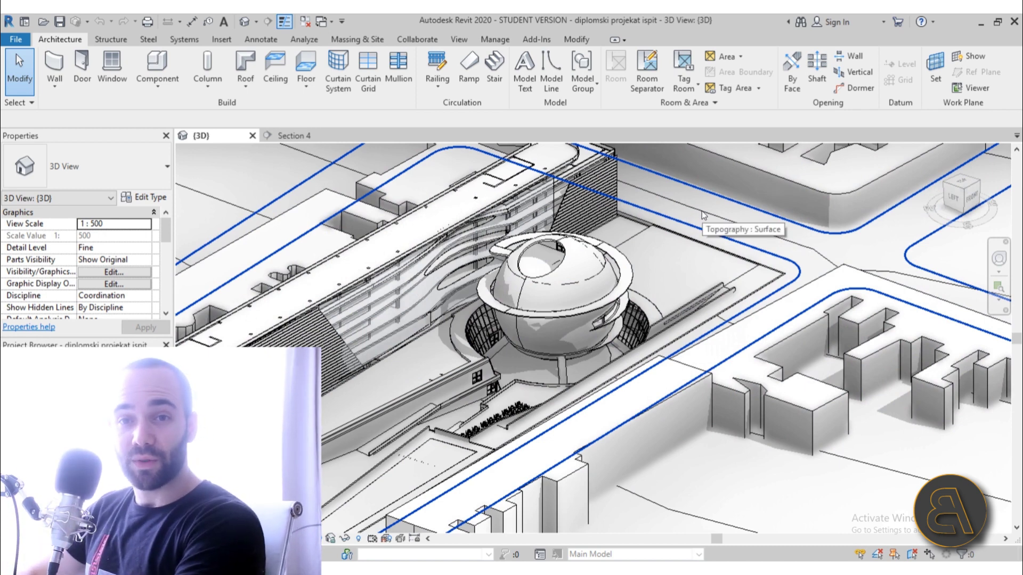
scroll(544, 275, "down", 2)
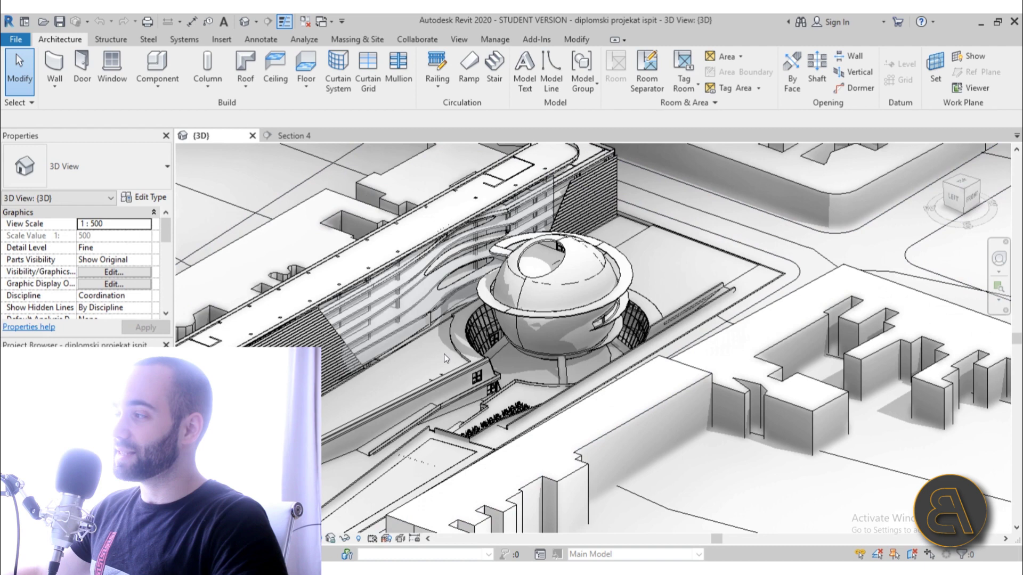
scroll(543, 274, "down", 2)
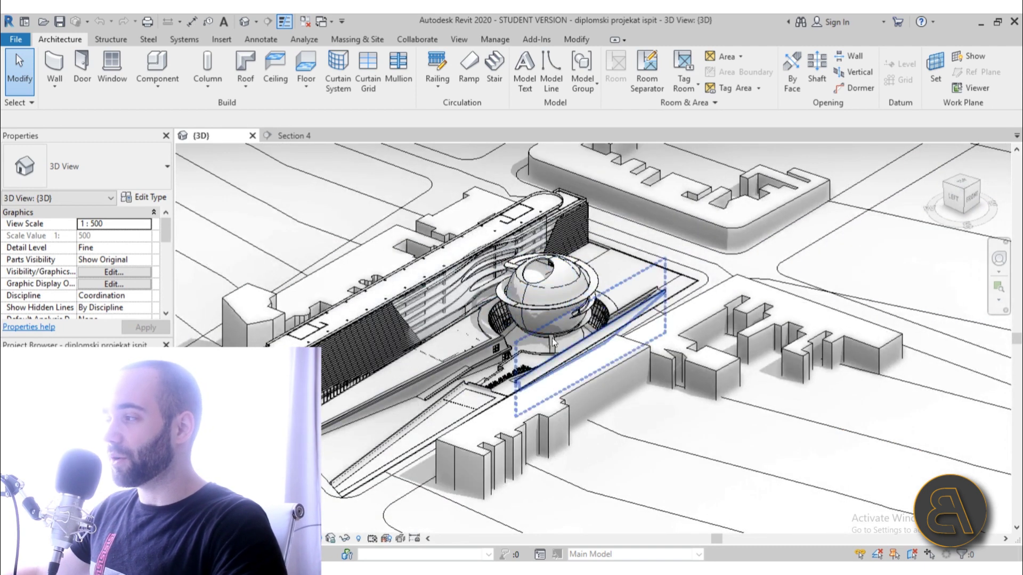
left_click(583, 300)
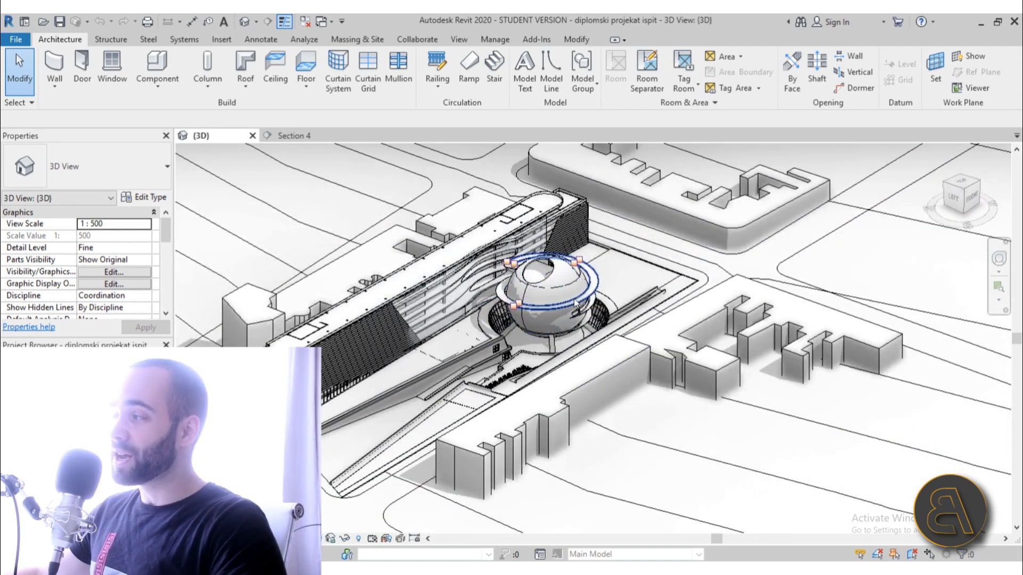
key("Escape")
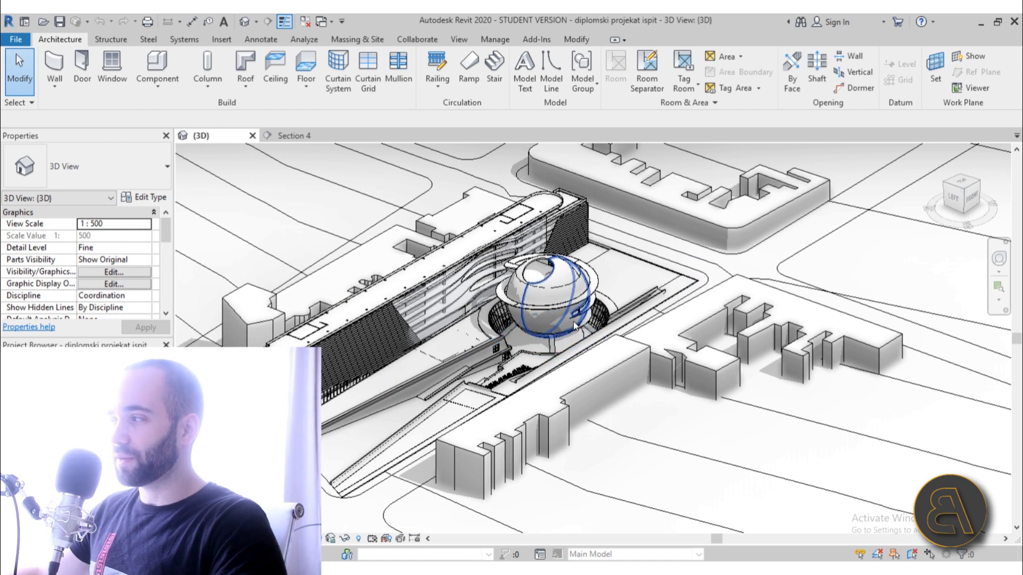
scroll(575, 327, "up", 4)
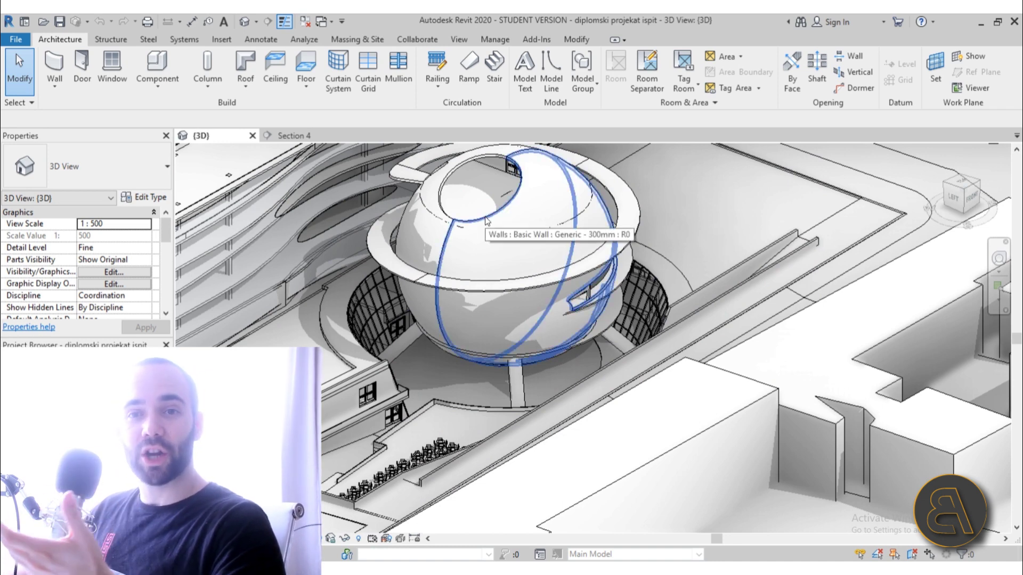
scroll(486, 220, "down", 1)
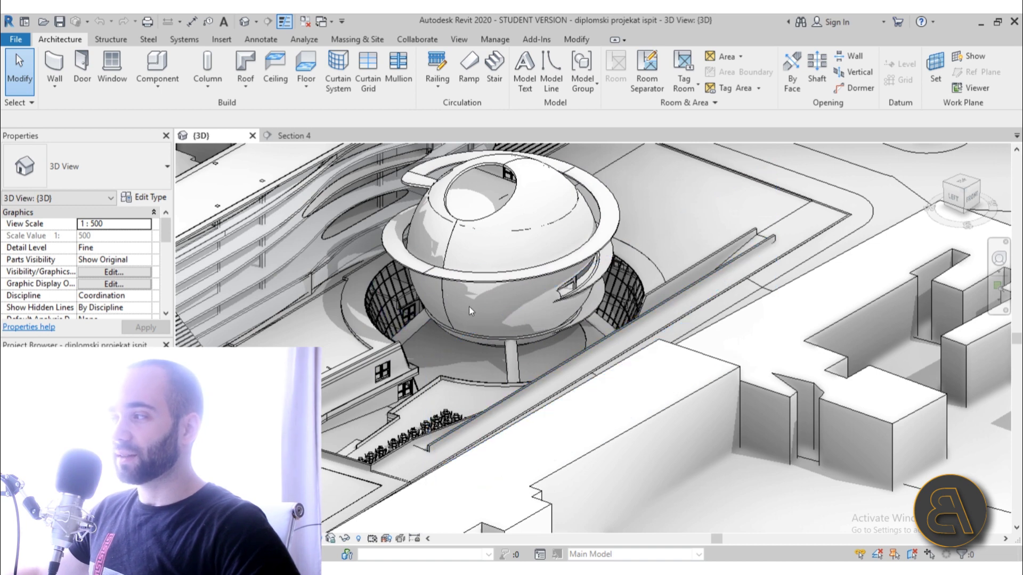
left_click(430, 280)
key("Escape")
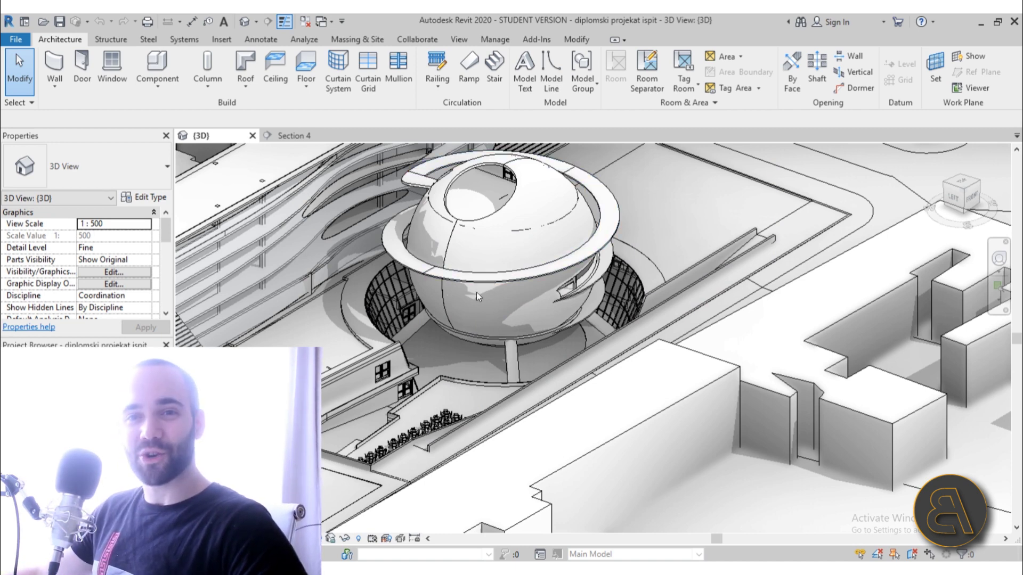
scroll(477, 336, "down", 2)
scroll(493, 330, "down", 4)
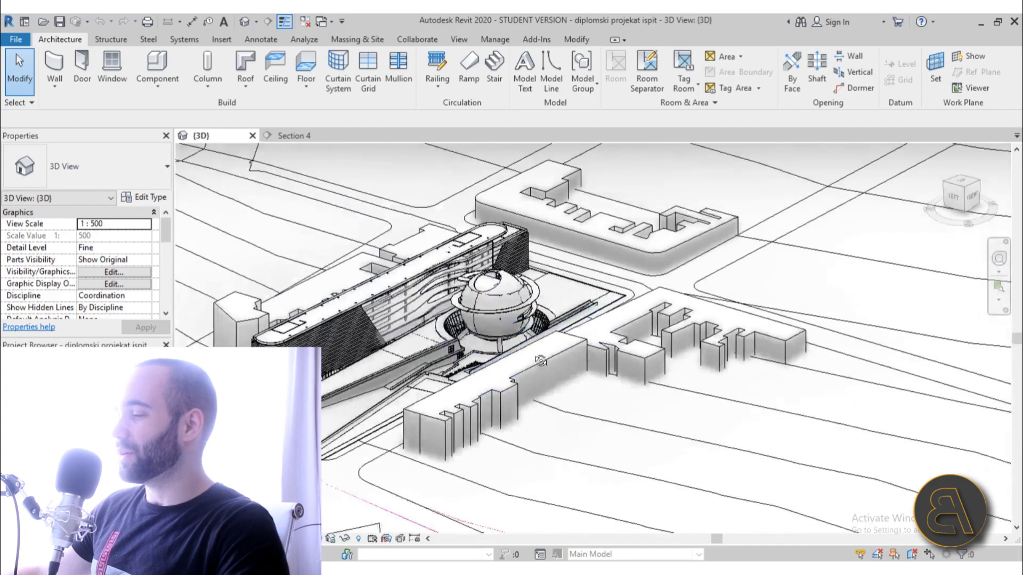
- Inspect the sphere, ramps and neighbouring blocks from a low side angle against the sloping terrain
middle_click_drag(504, 331, 509, 384, "shift")
scroll(509, 382, "up", 4)
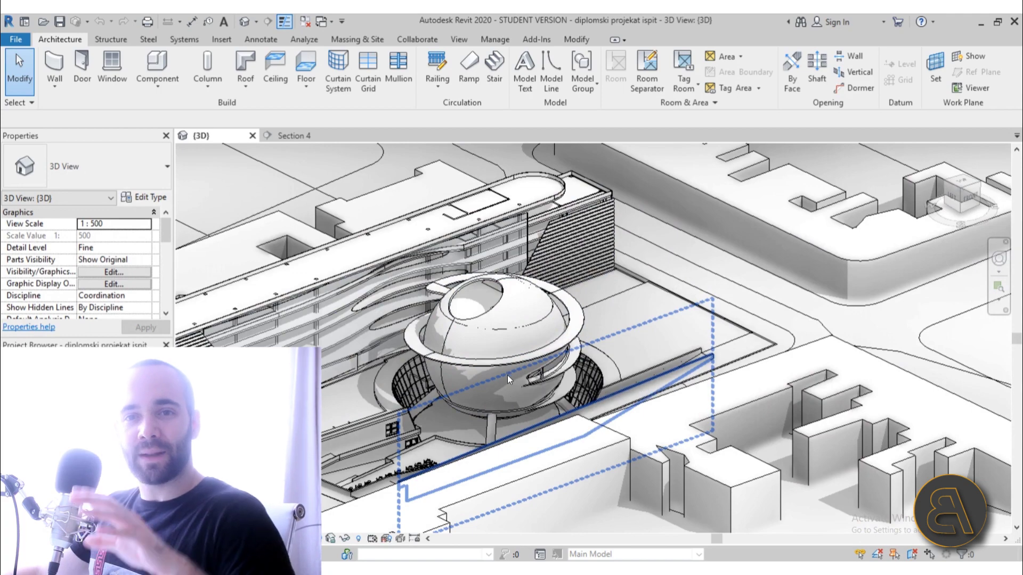
scroll(509, 379, "down", 3)
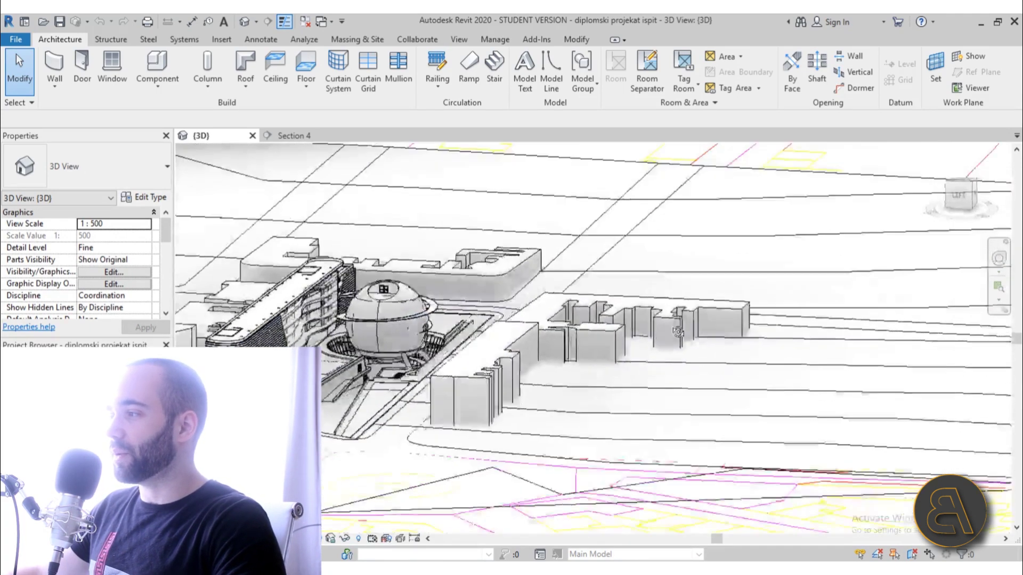
middle_click_drag(677, 331, 692, 297, "shift")
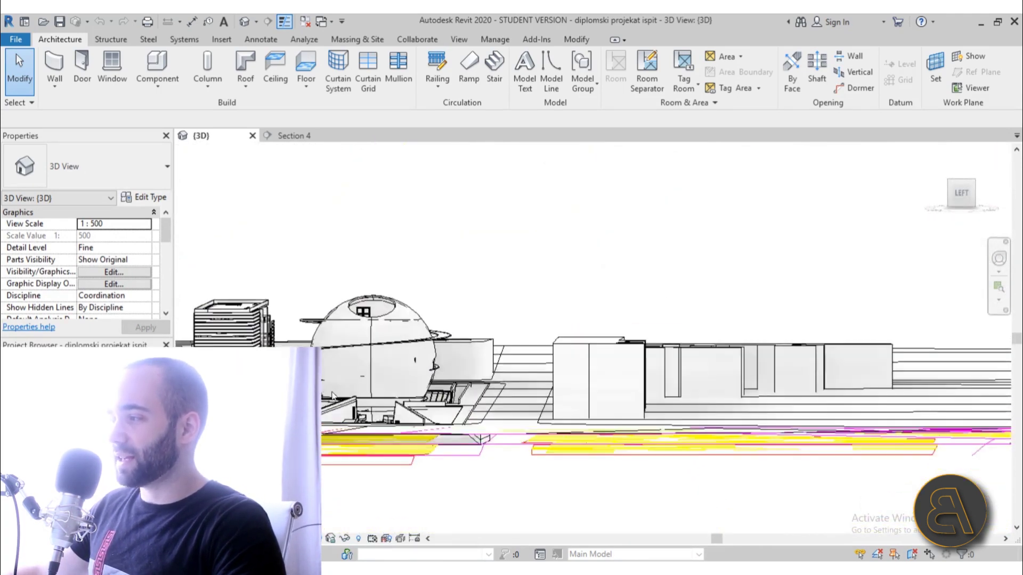
scroll(332, 396, "up", 2)
middle_click_drag(568, 416, 499, 453, "shift")
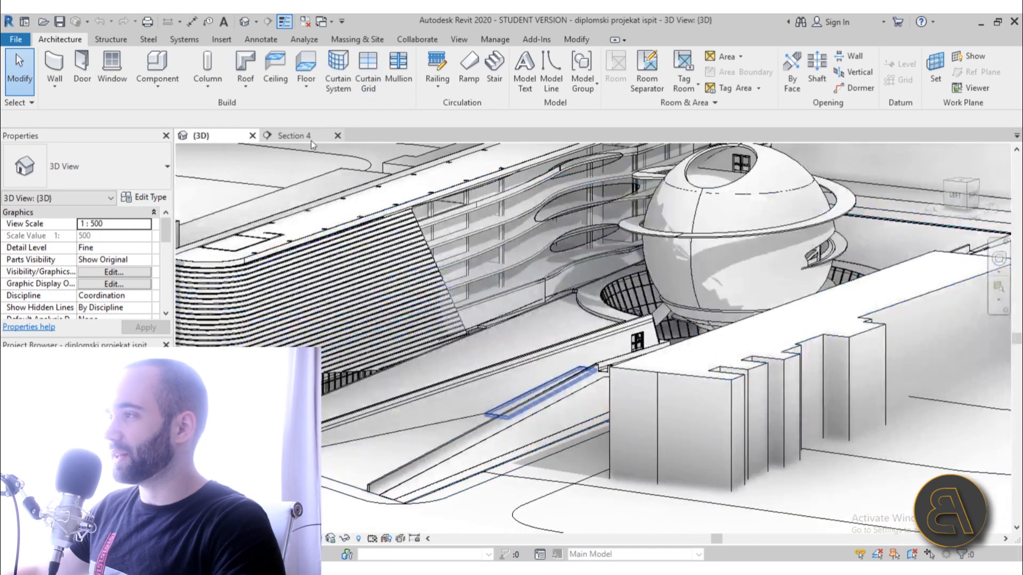
- Open the Section 4 view and examine the sphere's interior, stairs and surrounding curtain walls
left_click(294, 136)
middle_click_drag(747, 451, 694, 441)
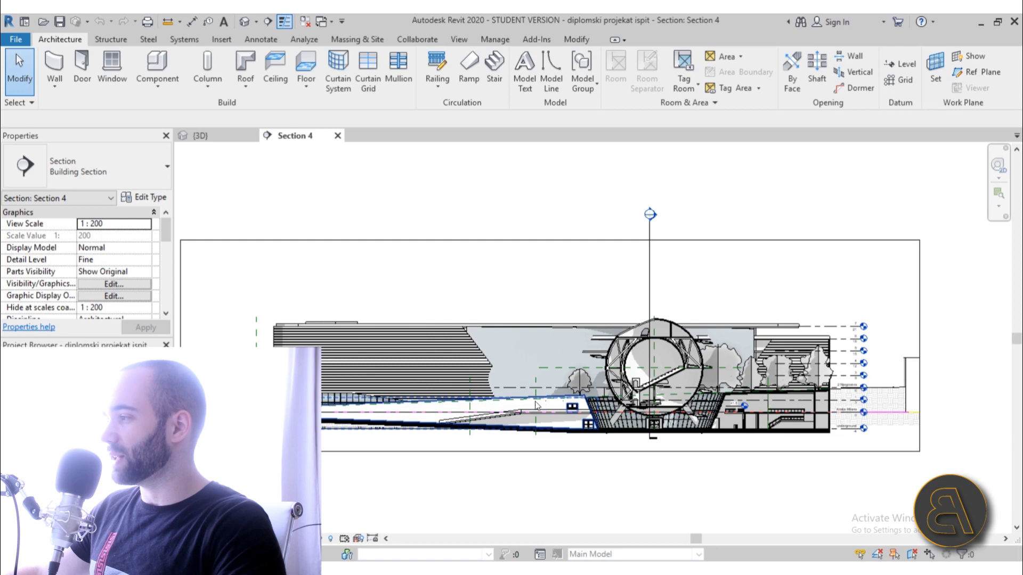
scroll(851, 389, "up", 3)
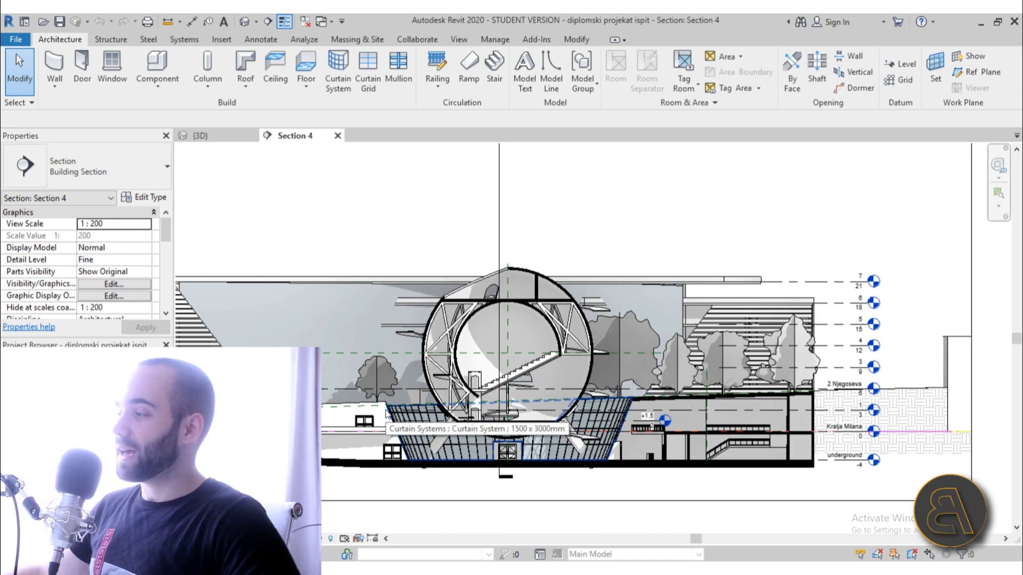
scroll(386, 414, "up", 3)
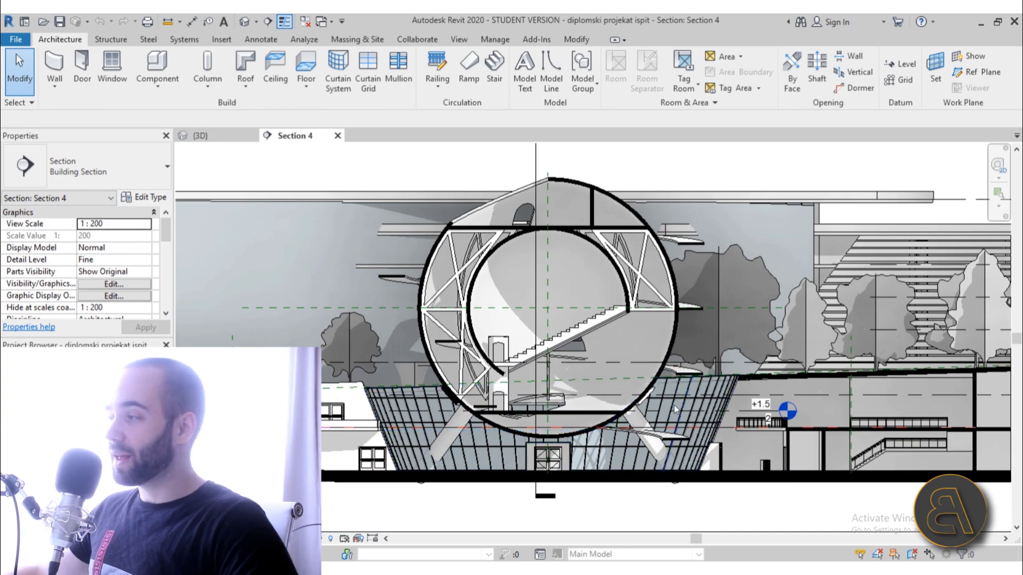
- Return to the 3D view and inspect the sphere's supports and the sunken glazed ring around it
left_click(235, 130)
middle_click_drag(564, 301, 450, 525, "shift")
scroll(558, 328, "up", 3)
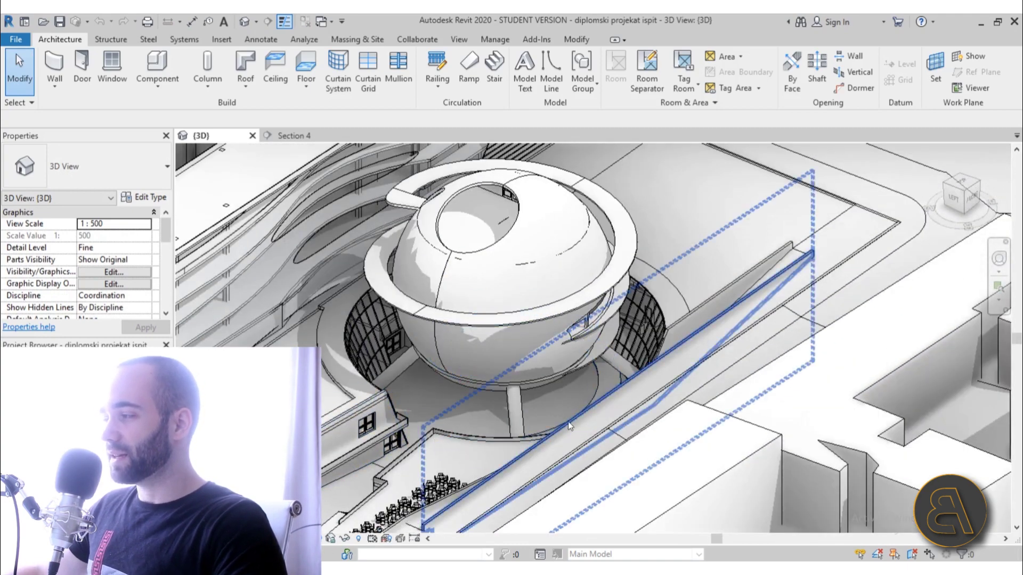
middle_click_drag(430, 402, 426, 394)
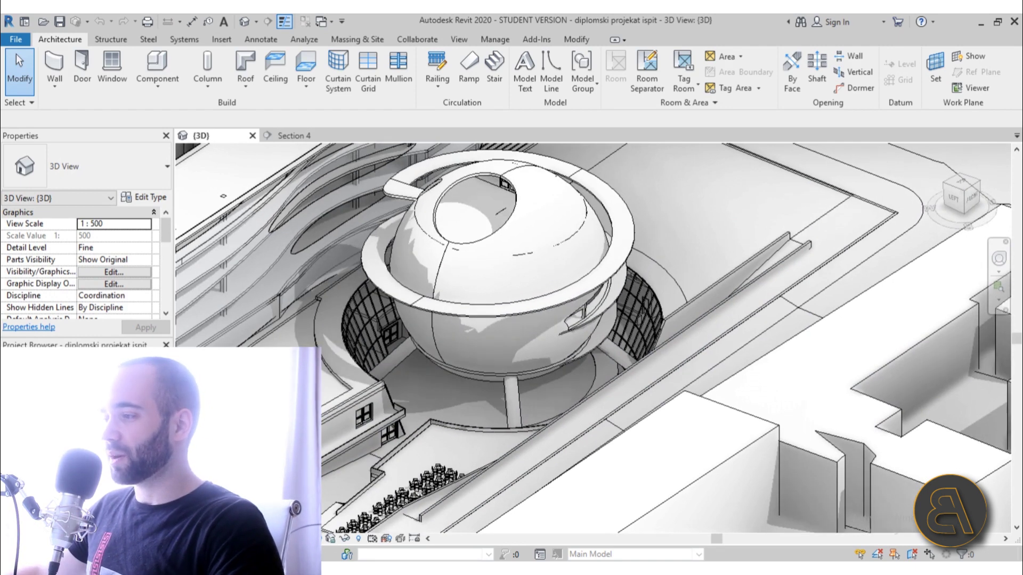
- Open the underground floor plan and examine the circular hall and the rooms around it
double_click(54, 426)
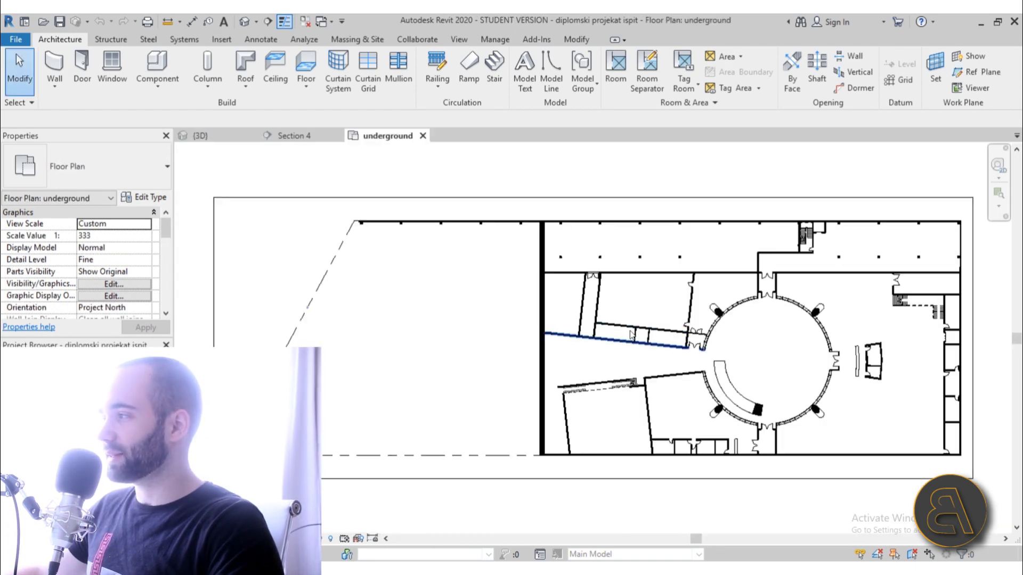
scroll(797, 349, "up", 1)
middle_click_drag(794, 356, 521, 339)
scroll(521, 338, "up", 2)
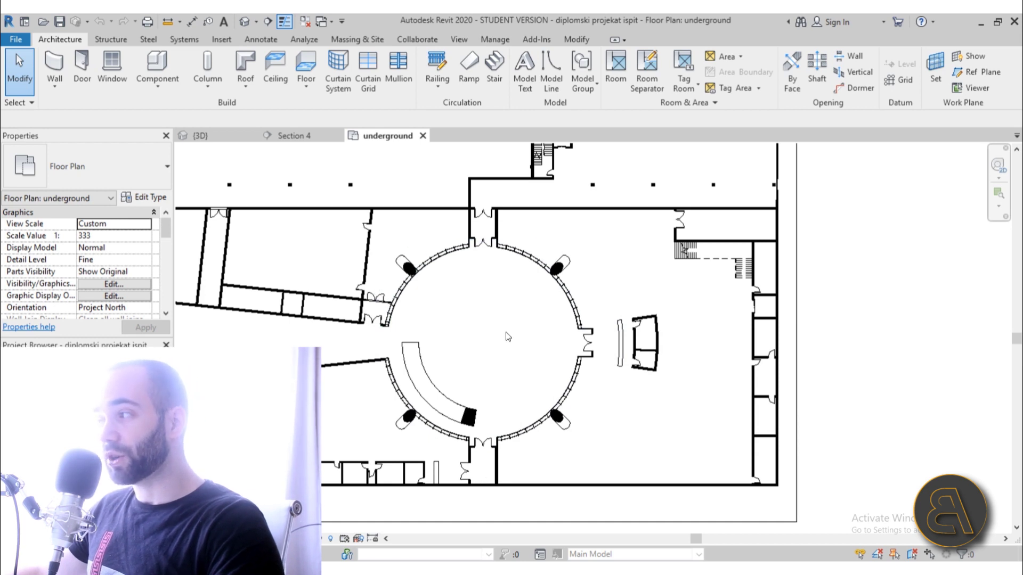
scroll(506, 331, "down", 2)
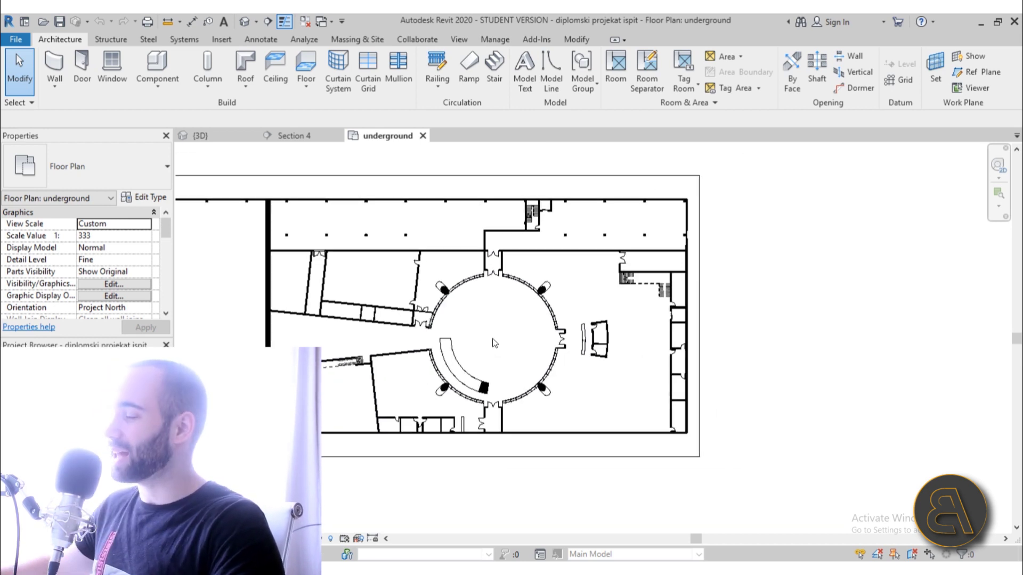
- Go back to the 3D view and inspect how the imported CAD underlay relates to the topography and buildings
left_click(283, 135)
left_click(233, 137)
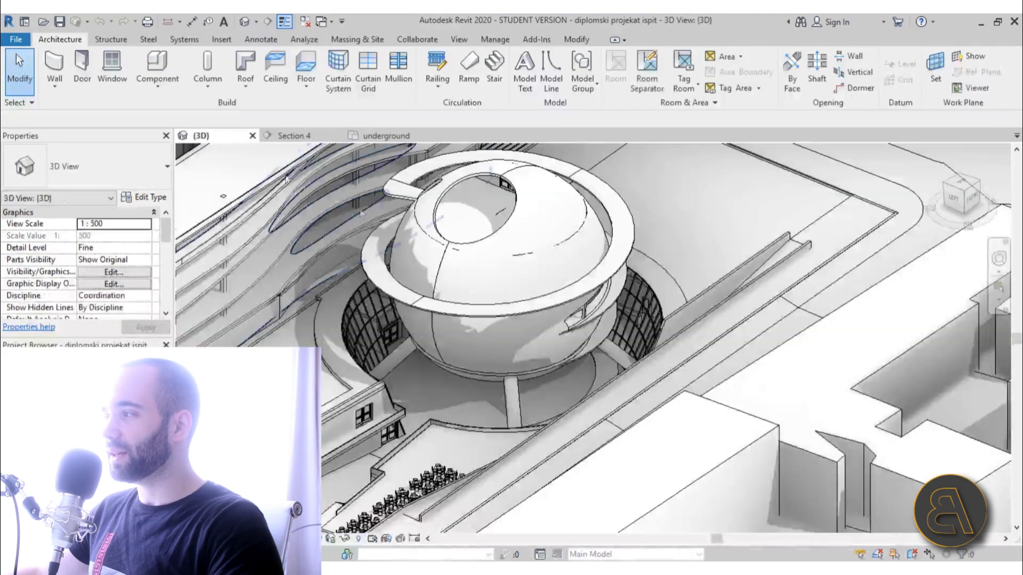
scroll(423, 467, "down", 8)
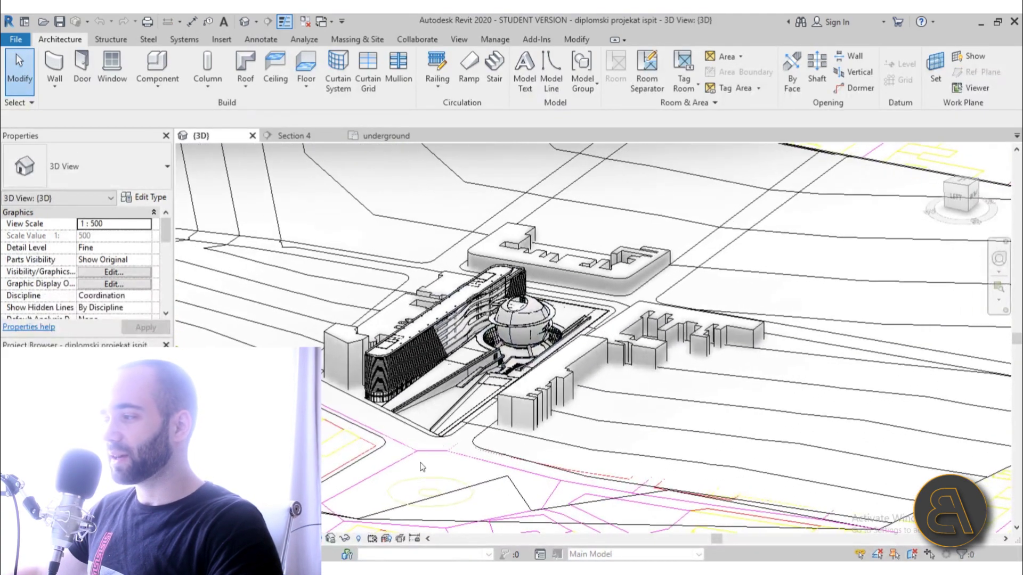
middle_click_drag(440, 473, 402, 357)
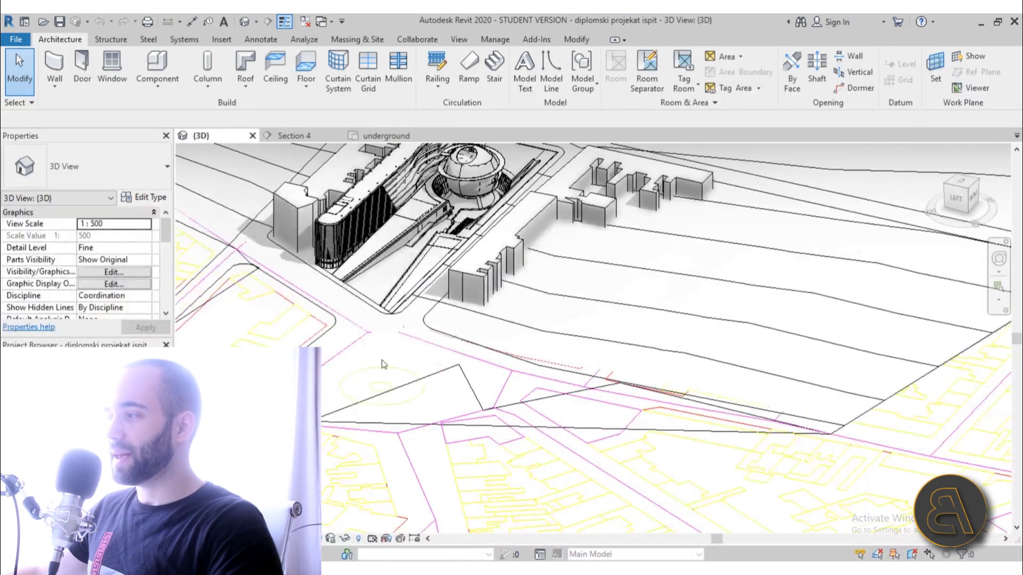
left_click(380, 371)
scroll(405, 330, "up", 6)
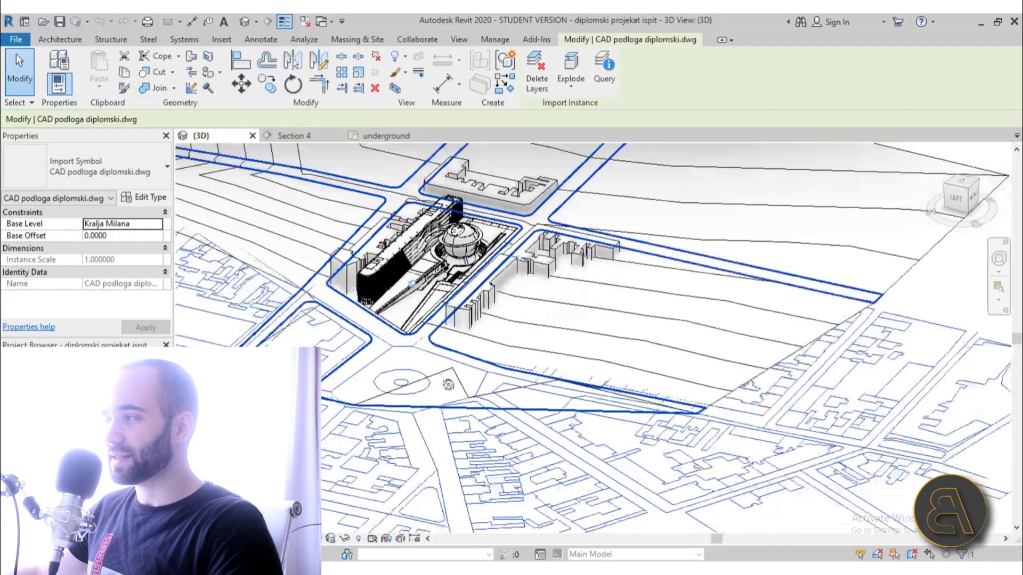
key("Escape")
middle_click_drag(402, 300, 331, 420)
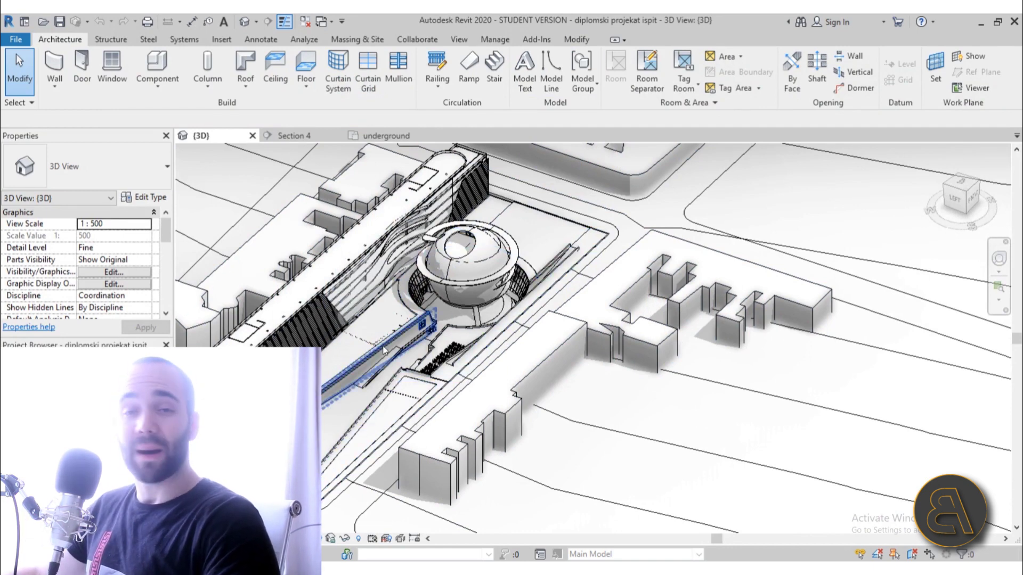
- Examine the simplified neighbouring buildings around the sphere and the long building in the 3D view
middle_click_drag(392, 358, 358, 363)
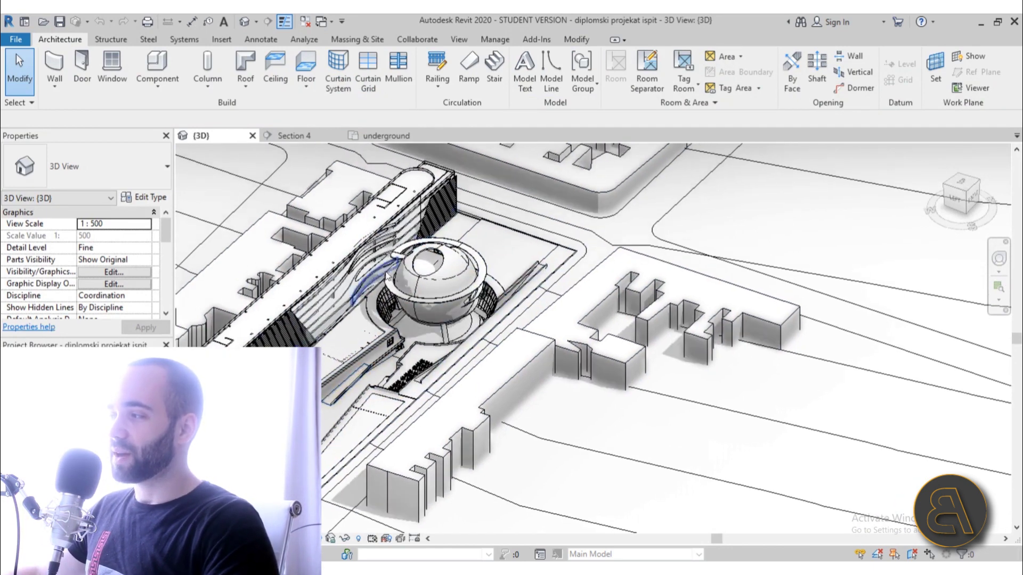
mouse_move(448, 263)
middle_mouse_down("shift")
mouse_move(511, 300)
mouse_move(506, 258)
mouse_move(472, 402)
middle_mouse_up("shift")
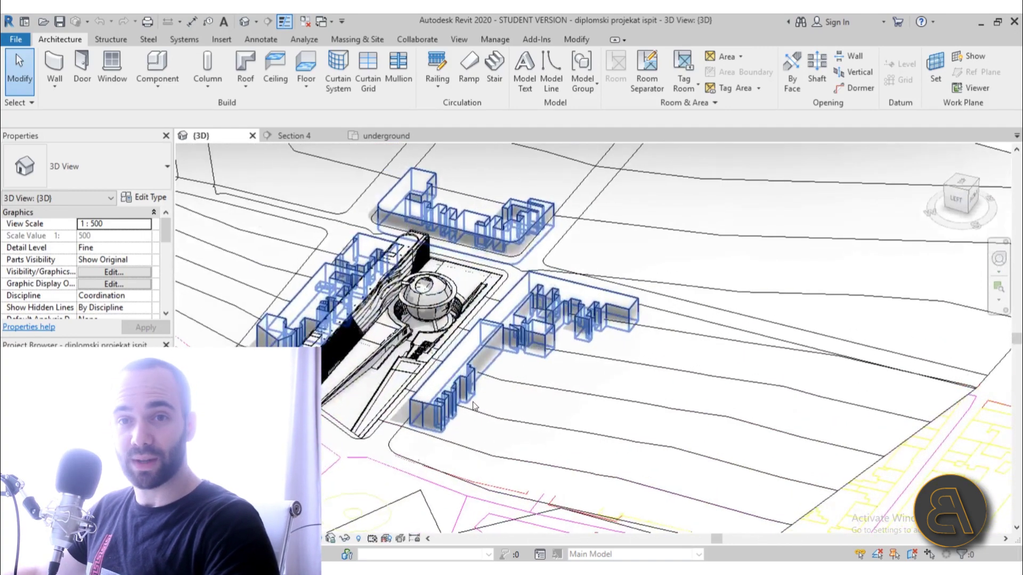
scroll(405, 393, "up", 3)
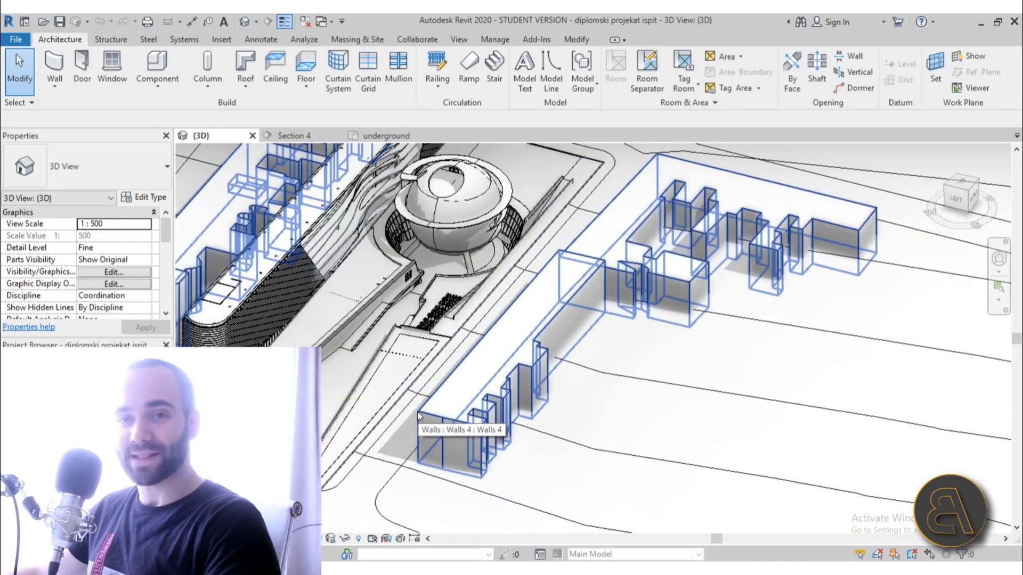
scroll(401, 408, "down", 3)
mouse_move(398, 412)
middle_mouse_down("shift")
mouse_move(412, 415)
mouse_move(383, 417)
mouse_move(289, 337)
middle_mouse_up("shift")
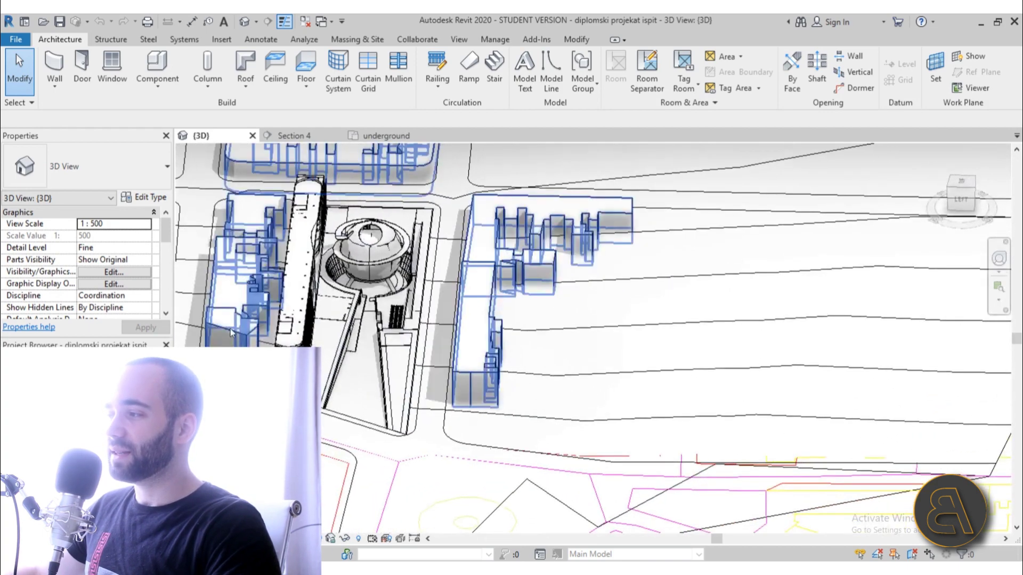
- Open the neighbouring buildings' in-place wall model, inspect the sketch of the extrusion beside the long building, and leave it unmodified
left_click(472, 379)
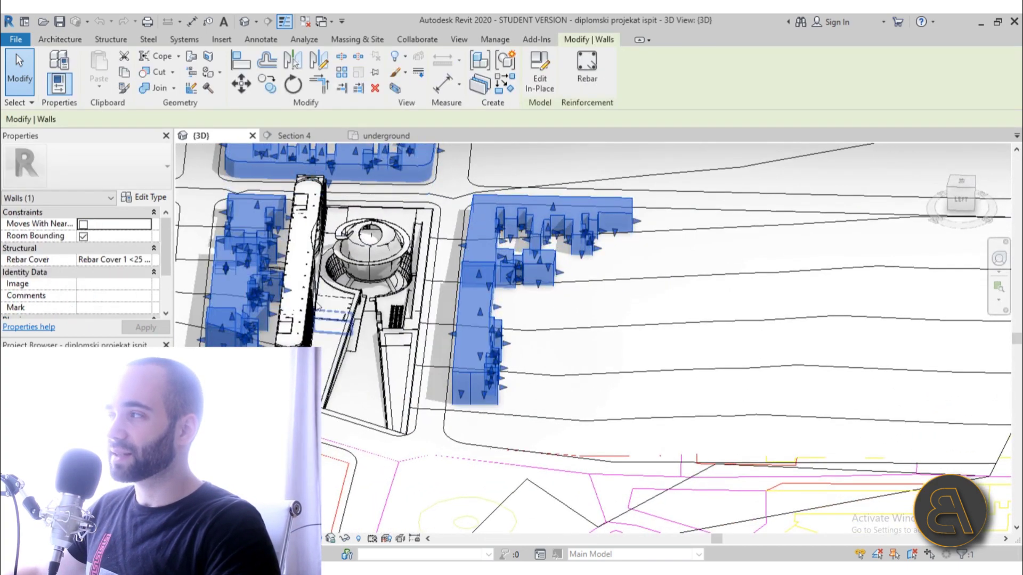
left_click(542, 85)
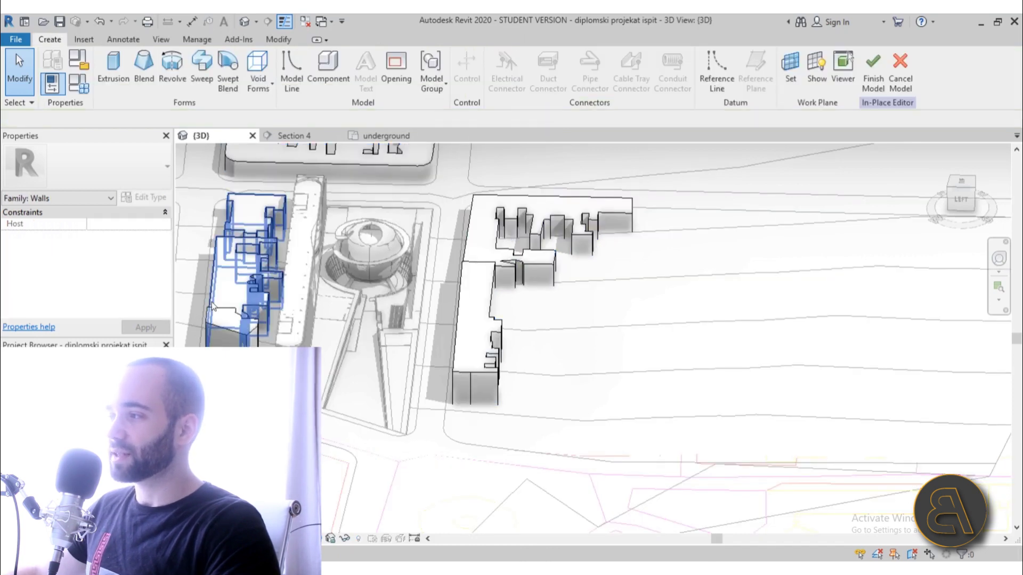
left_click(316, 208)
left_click(462, 92)
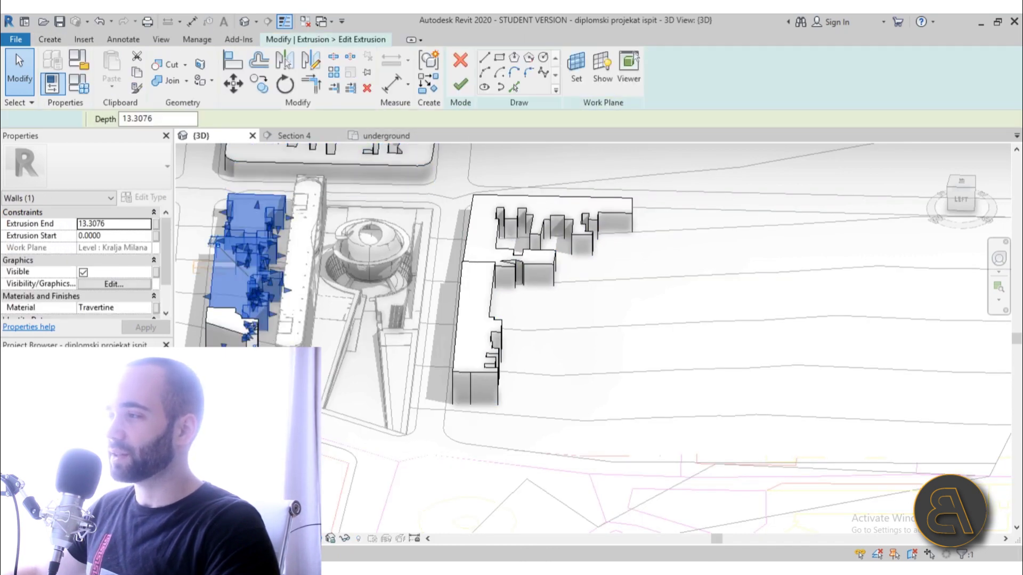
middle_click_drag(469, 280, 361, 315, "shift")
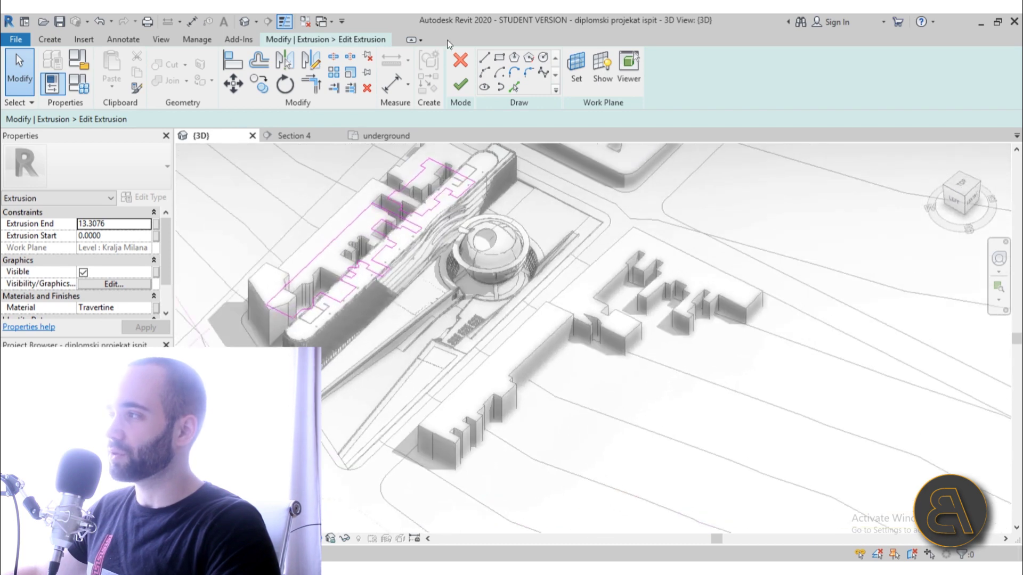
left_click(460, 60)
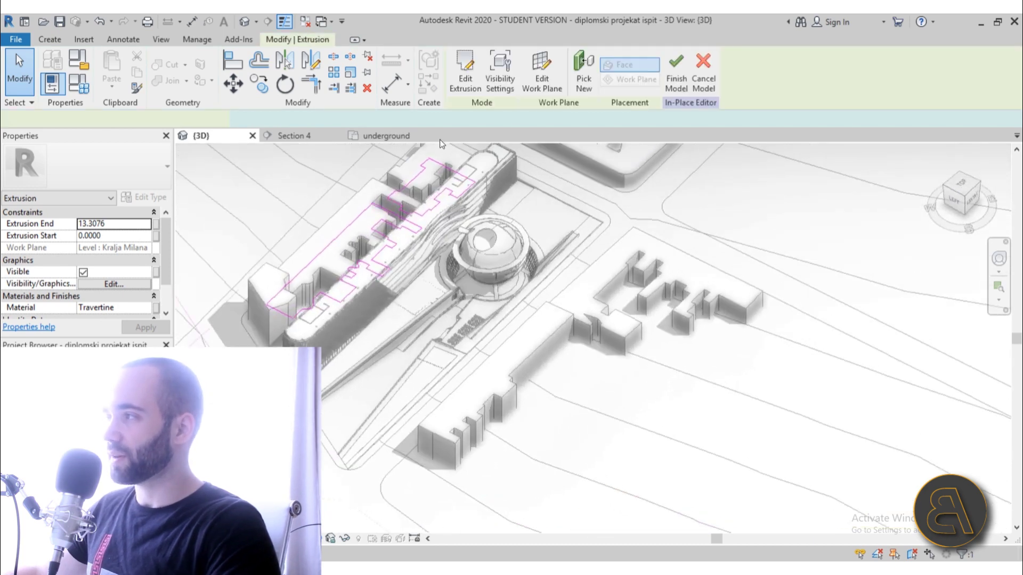
left_click(682, 84)
- Examine how the long building, the sphere and the neighbouring blocks sit on the topography
mouse_move(352, 404)
middle_mouse_down("shift")
mouse_move(392, 389)
mouse_move(351, 421)
middle_mouse_up("shift")
scroll(330, 272, "up", 3)
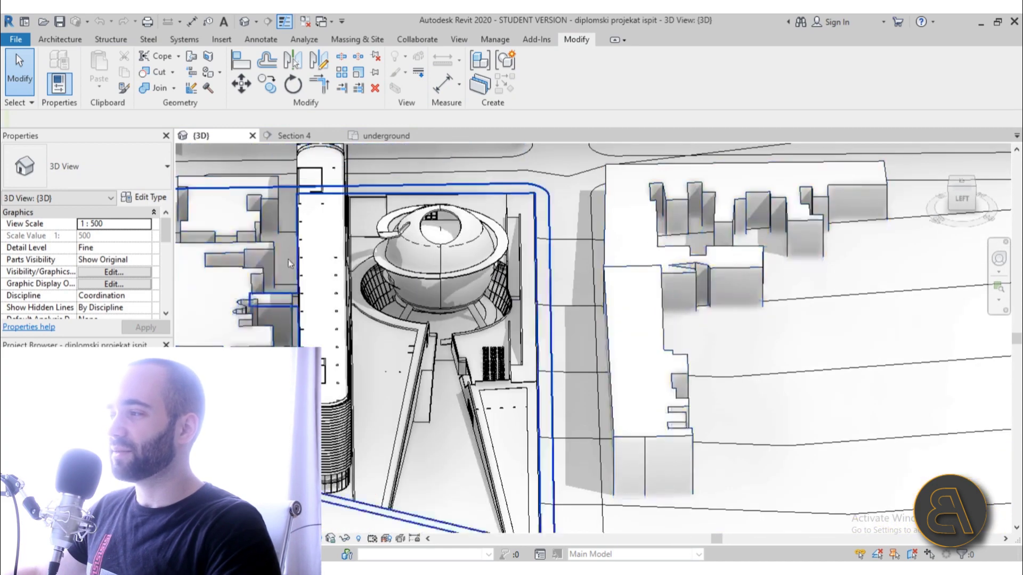
scroll(291, 351, "down", 3)
middle_click_drag(290, 352, 242, 356, "shift")
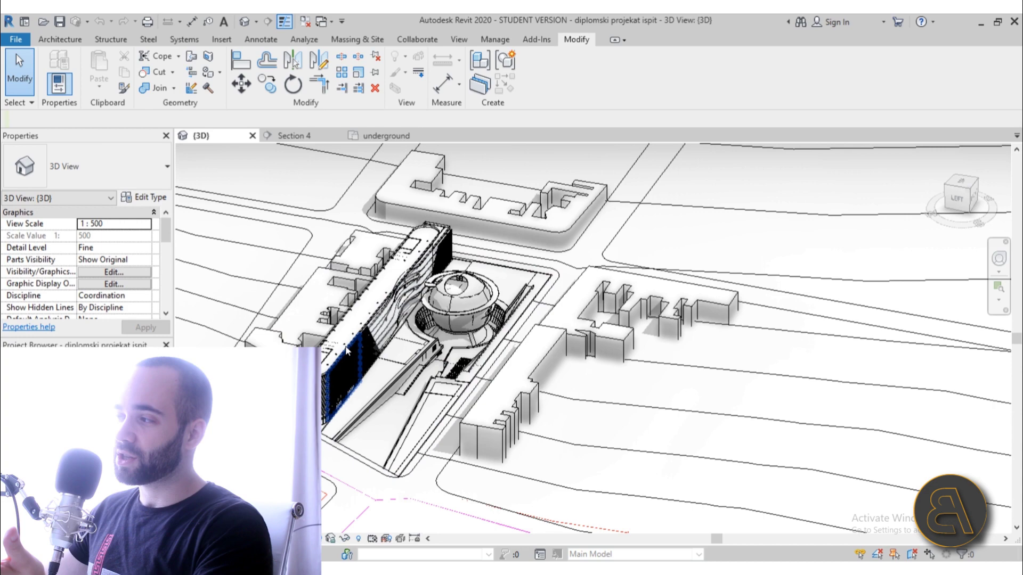
scroll(403, 269, "down", 3)
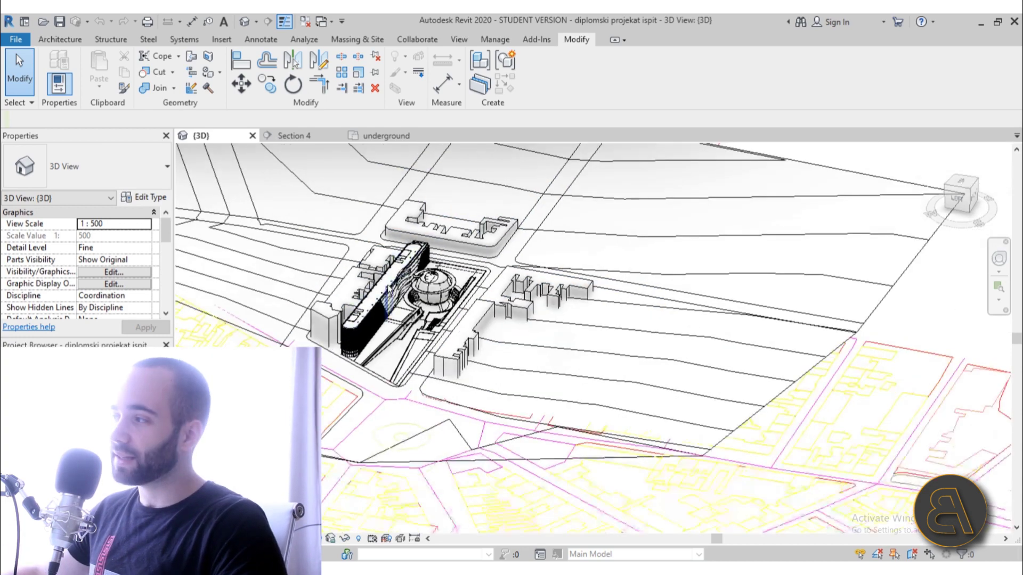
middle_click_drag(421, 306, 370, 315, "shift")
- Inspect the sphere with its encircling ramp and the sunken court with seating beside it
scroll(389, 322, "up", 5)
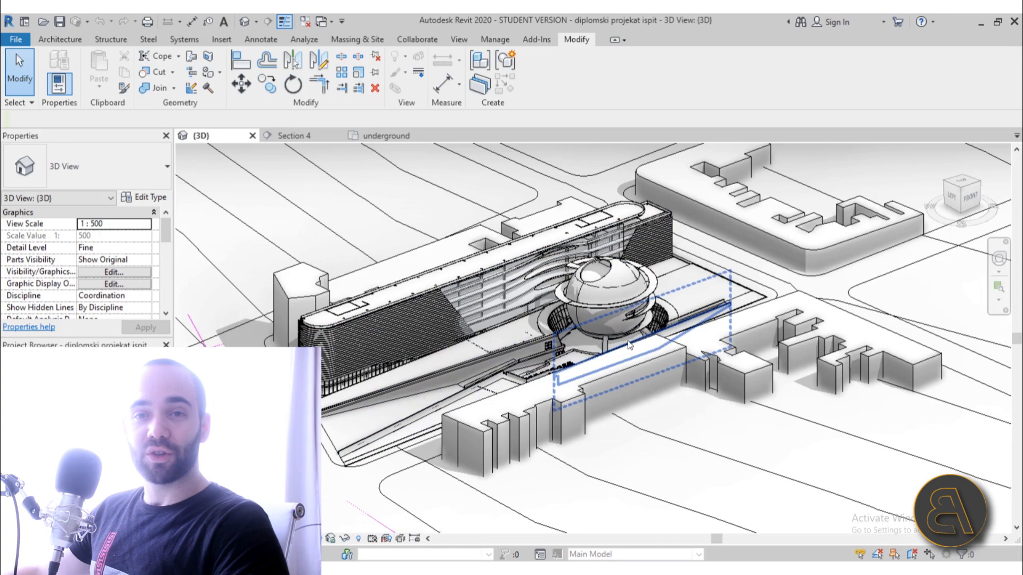
middle_click_drag(604, 324, 544, 311, "shift")
scroll(544, 311, "up", 3)
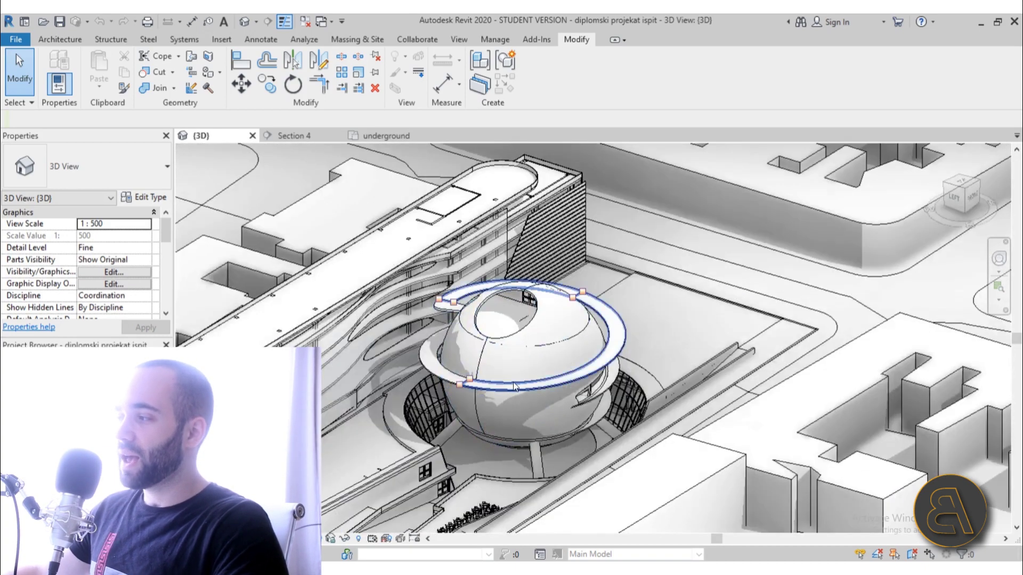
scroll(514, 382, "down", 3)
middle_click_drag(514, 382, 517, 411, "shift")
scroll(516, 410, "up", 5)
key("Escape")
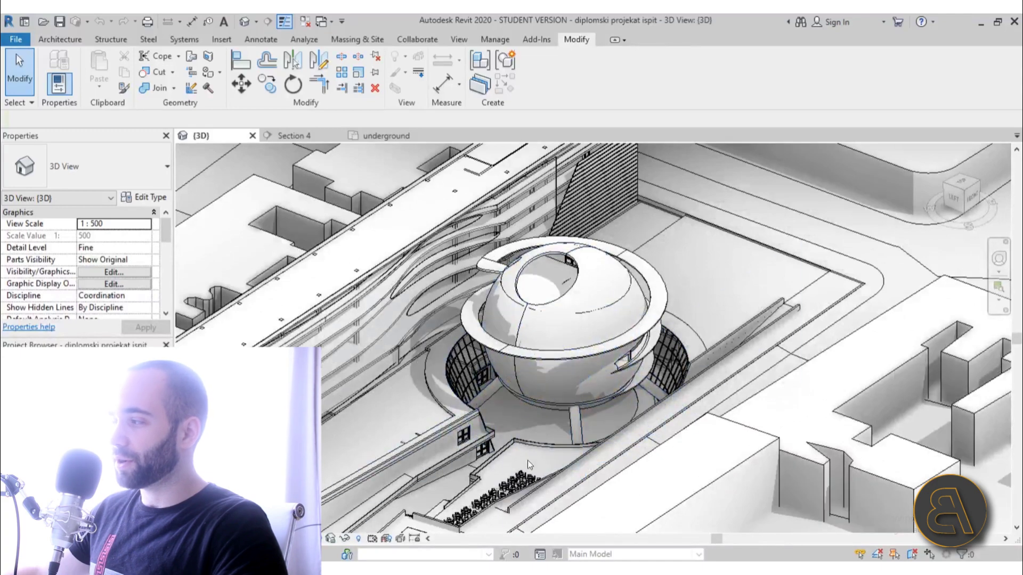
- Inspect the long building's wavy facade slabs and its roof behind the sphere
scroll(628, 422, "down", 5)
middle_click_drag(628, 422, 619, 335, "shift")
scroll(465, 403, "up", 3)
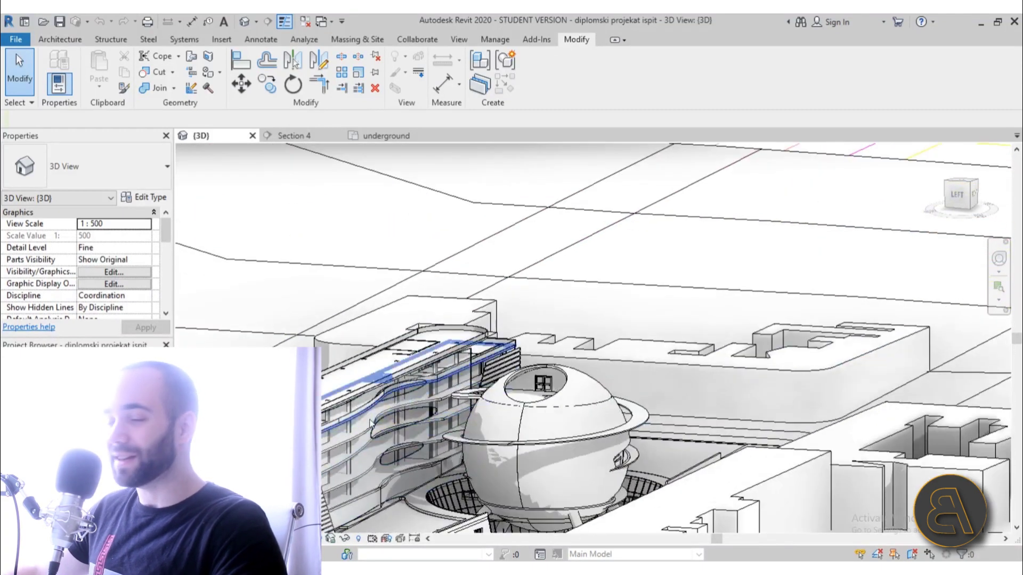
scroll(411, 405, "down", 3)
middle_click_drag(411, 405, 353, 505, "shift")
scroll(706, 323, "up", 6)
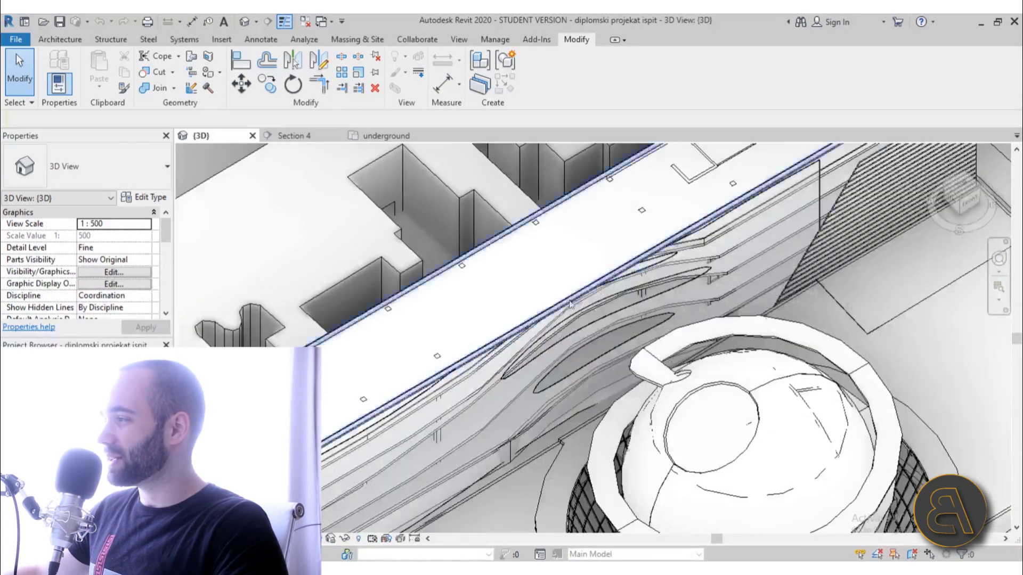
scroll(554, 339, "down", 4)
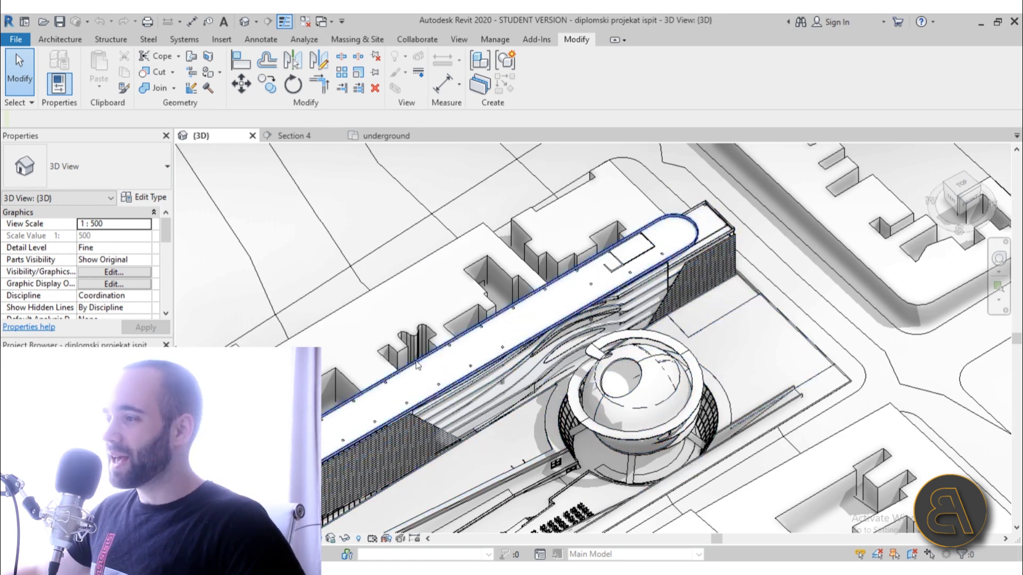
- Open floor plan 4 and examine the long building's rooms and curved edge next to the circular hall
left_click(59, 426)
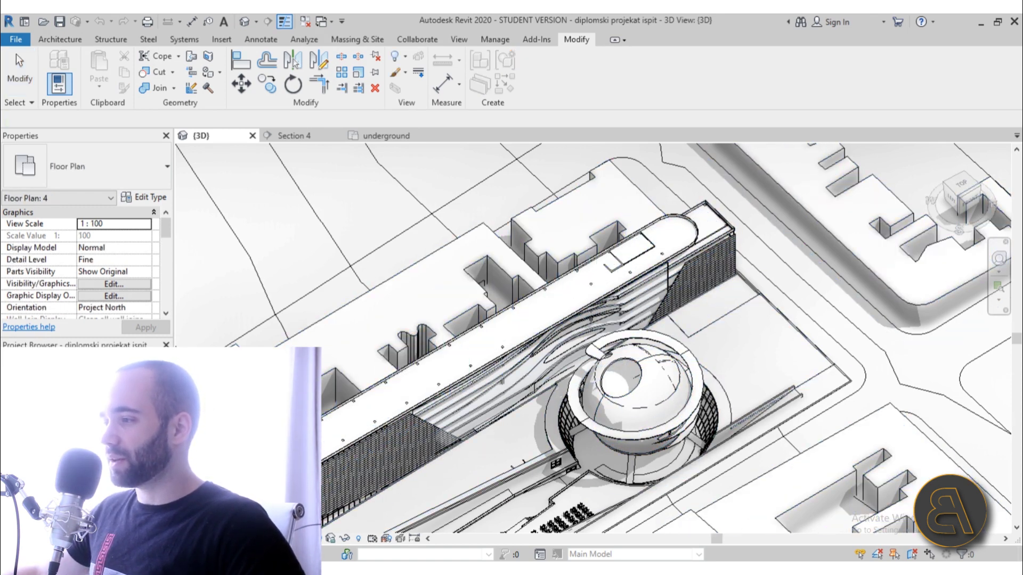
scroll(735, 278, "up", 3)
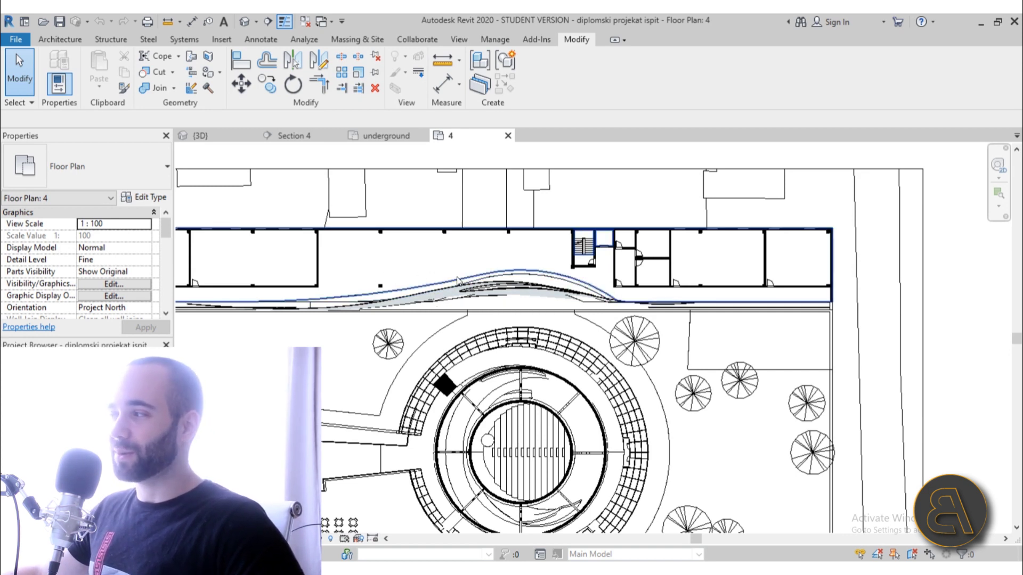
scroll(477, 402, "down", 2)
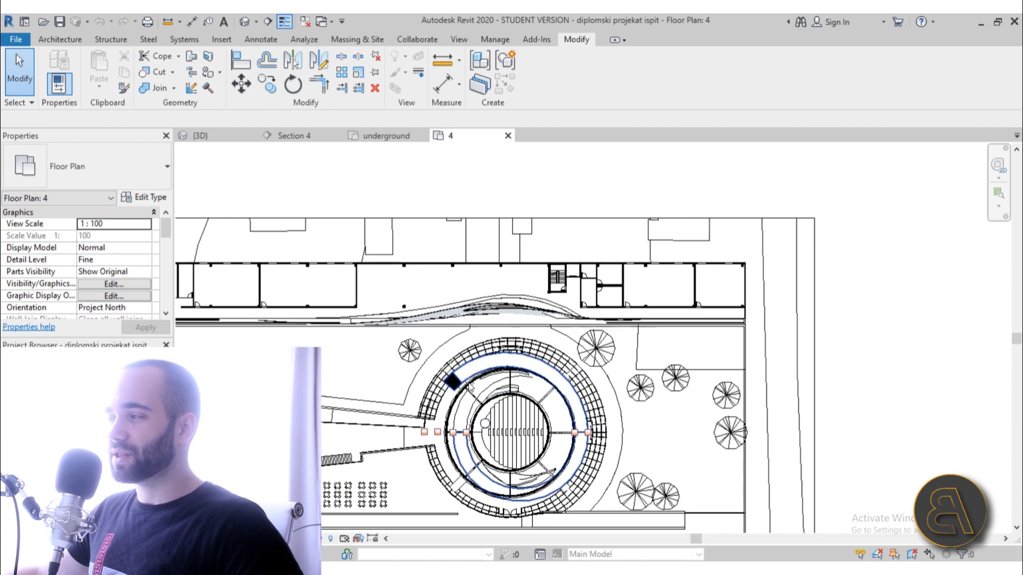
scroll(436, 354, "down", 2)
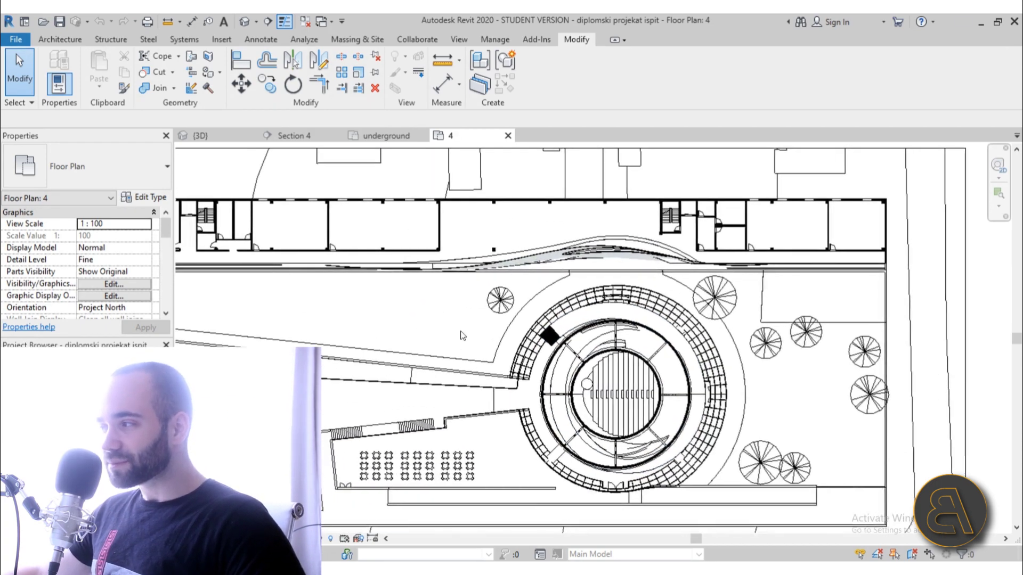
- Return to the 3D view and examine the long building's louvred facade together with the sphere
left_click(244, 23)
scroll(573, 408, "down", 3)
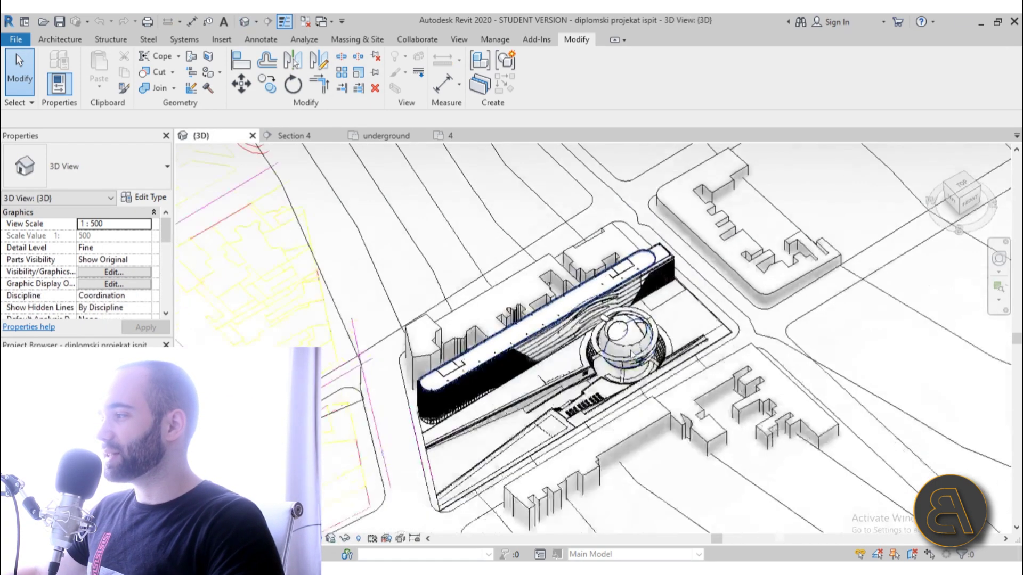
scroll(573, 407, "up", 4)
scroll(573, 408, "up", 2)
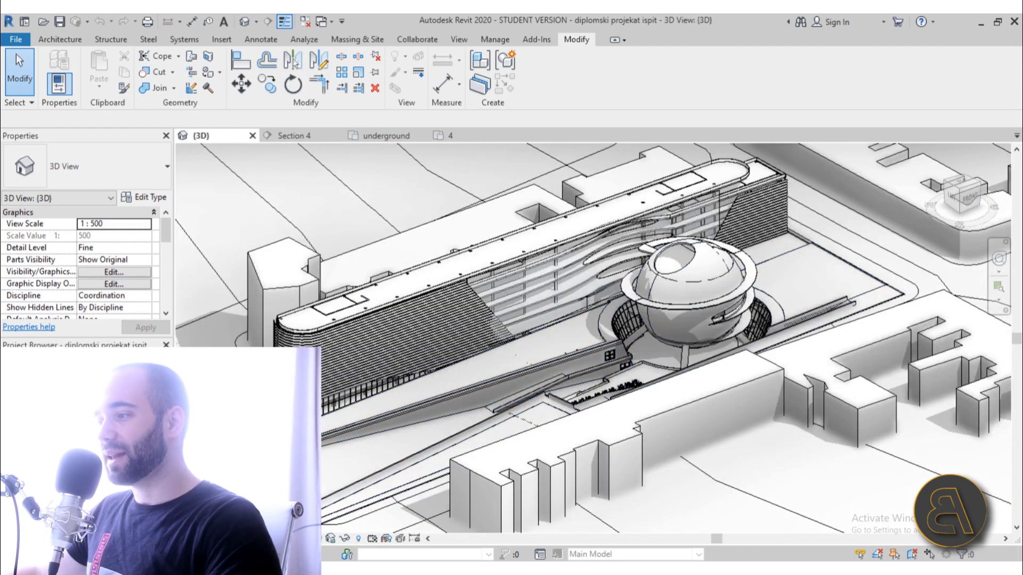
- Switch to the Section 4 view and examine the levels, the sphere's trusses and stairs, and the underground spaces
left_click(292, 137)
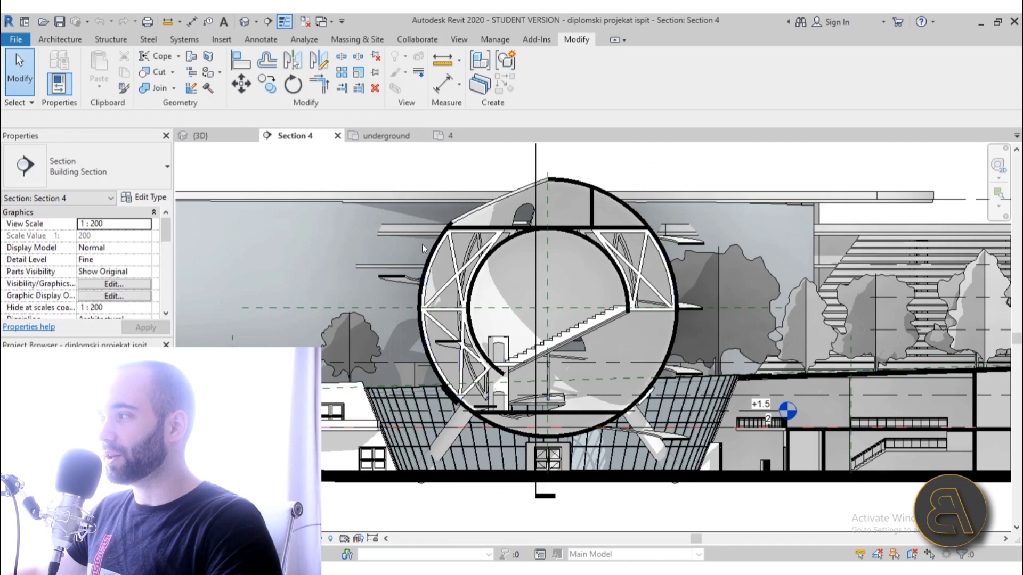
scroll(443, 457, "down", 4)
scroll(617, 444, "up", 1)
scroll(588, 447, "down", 1)
middle_click_drag(586, 448, 471, 436)
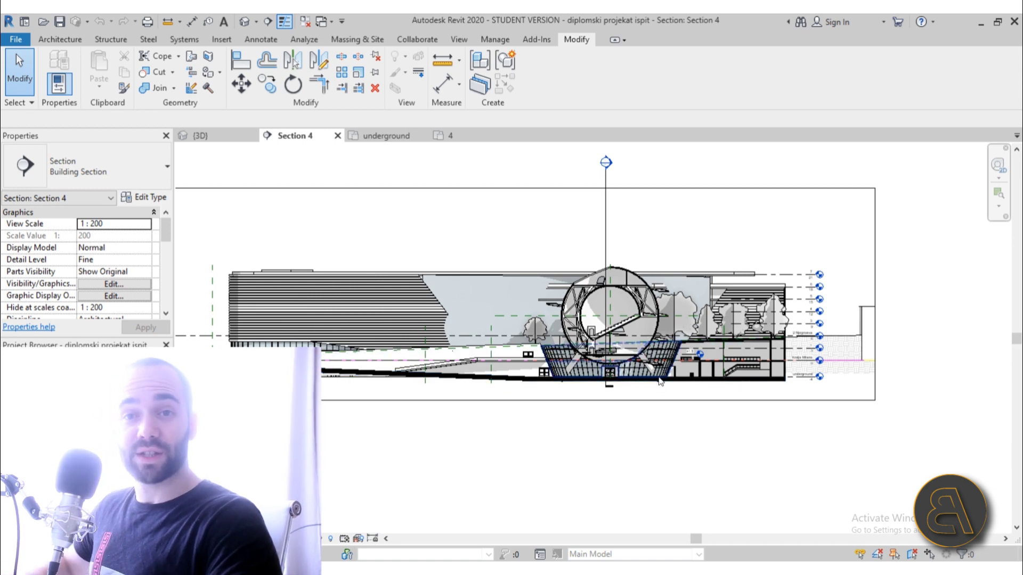
scroll(660, 381, "up", 4)
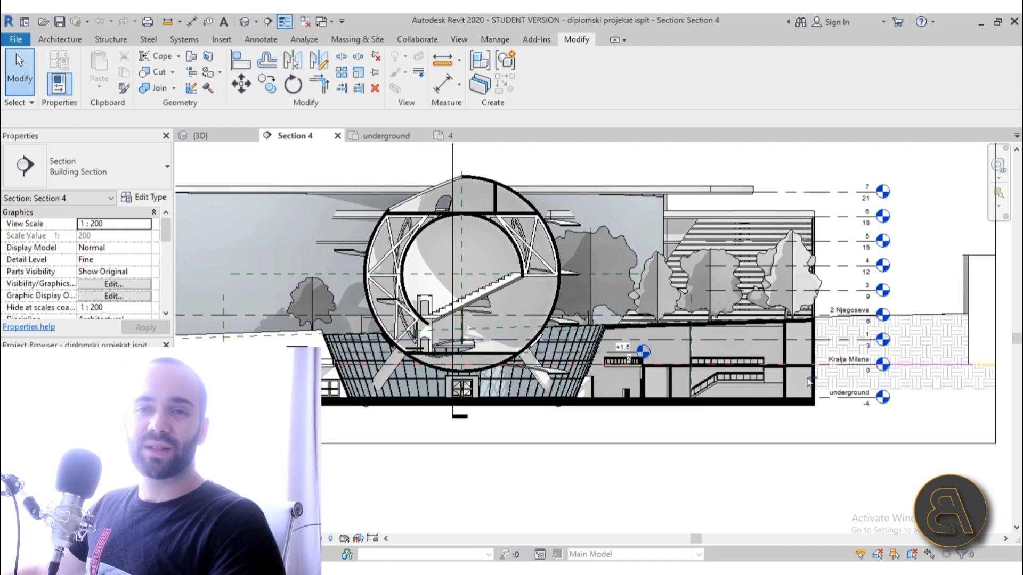
scroll(588, 242, "down", 3)
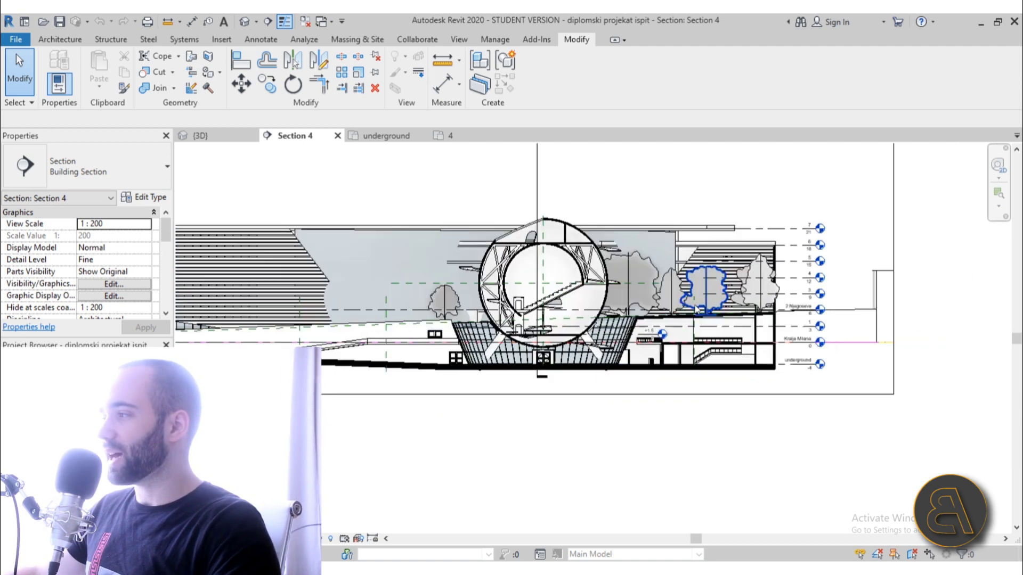
scroll(527, 289, "up", 3)
scroll(527, 289, "up", 2)
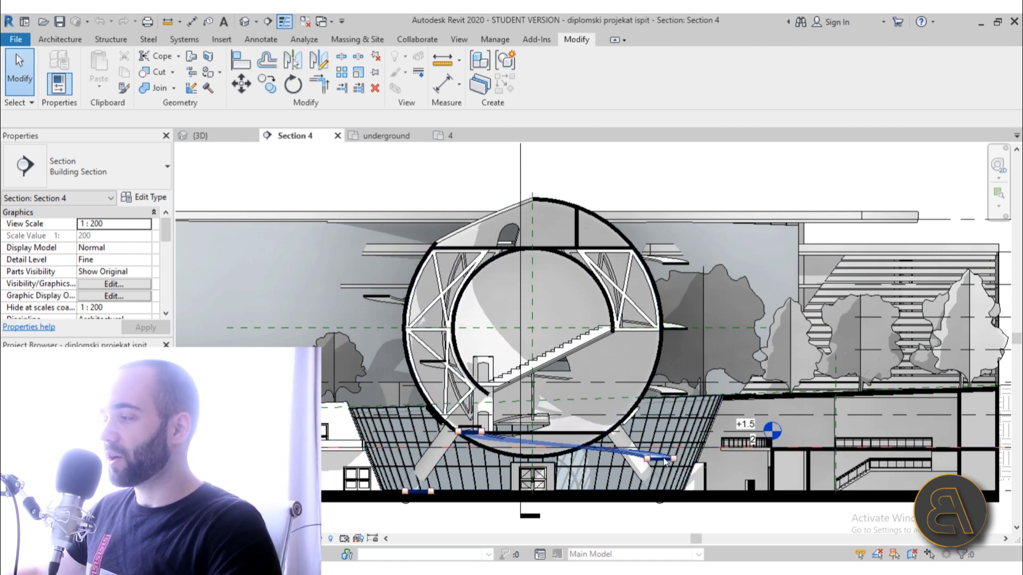
- Go back to the 3D view and inspect the sphere's shell, its openings and the supports beneath it
left_click(228, 139)
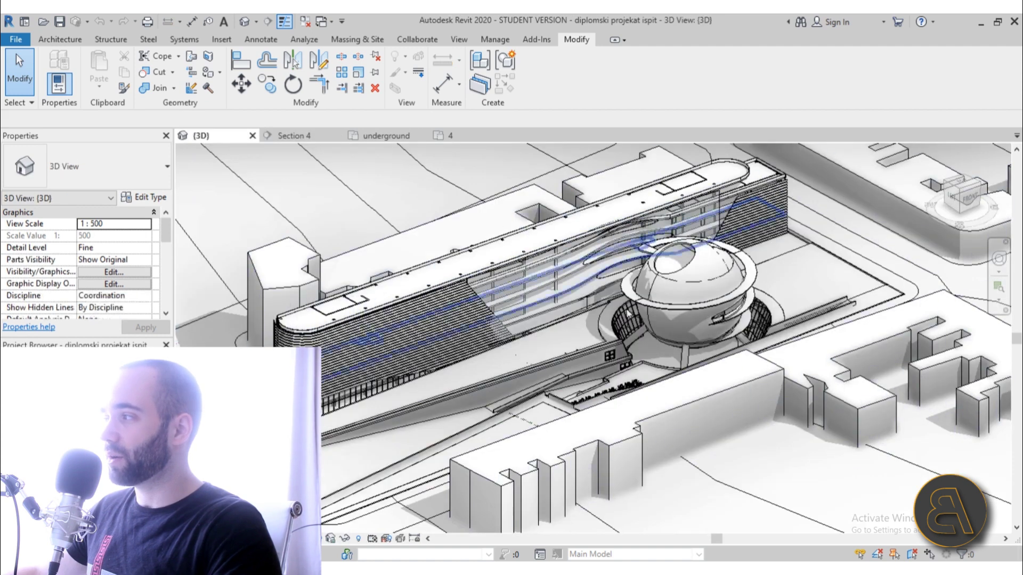
scroll(685, 277, "up", 5)
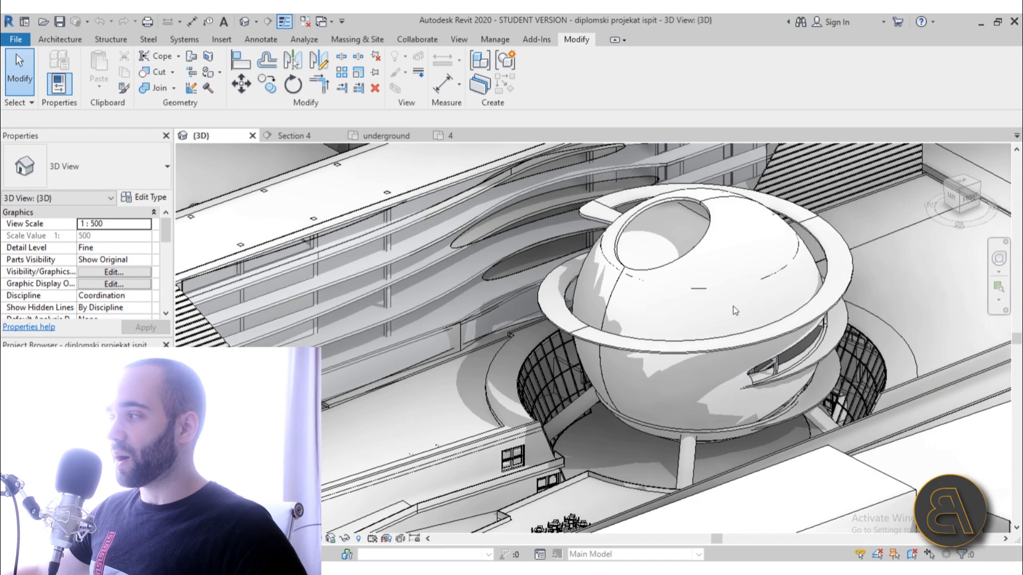
scroll(733, 307, "down", 2)
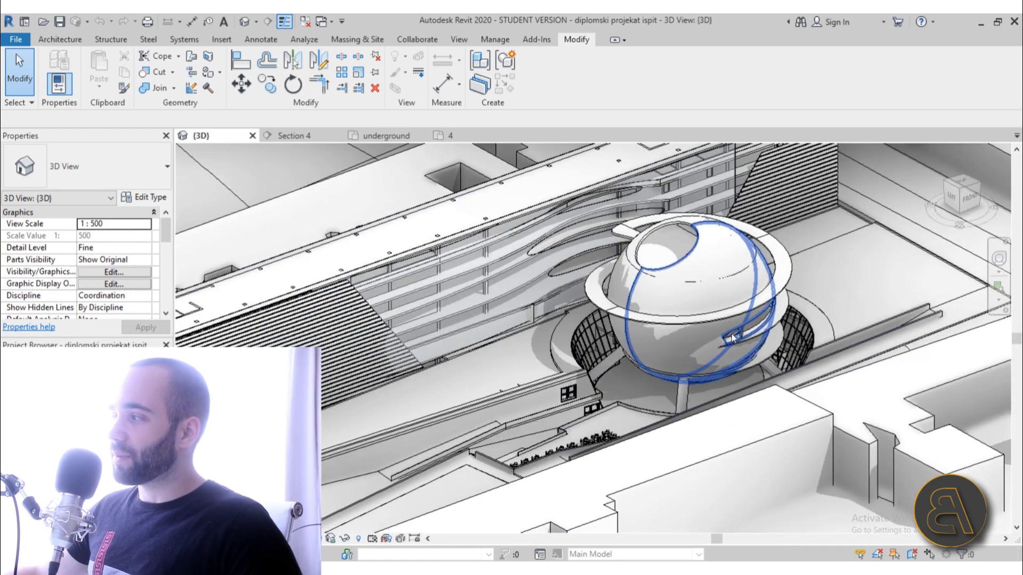
scroll(601, 273, "up", 4)
scroll(581, 293, "down", 4)
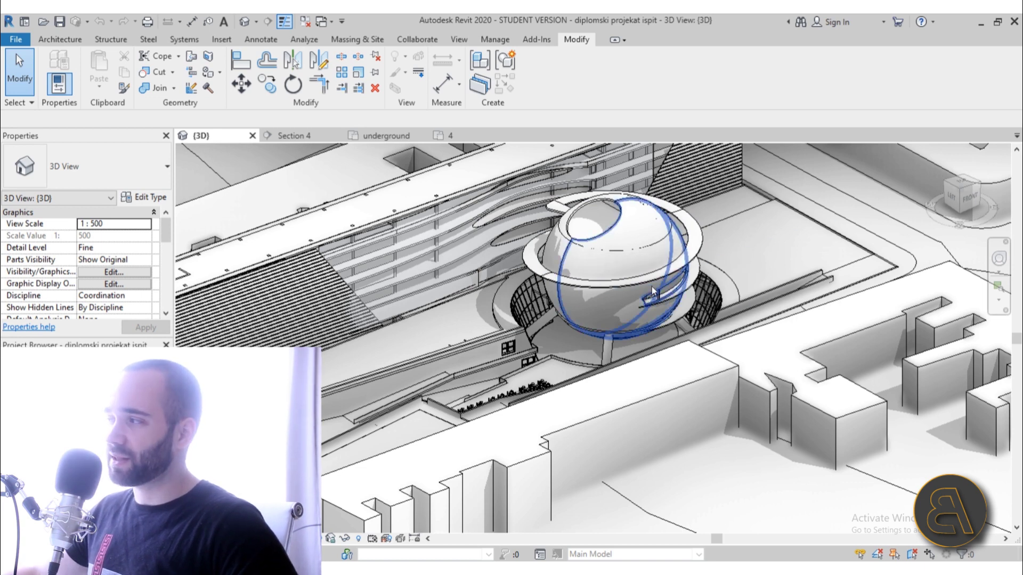
- Inspect the spiral ramp floors around the sphere and the window openings between them up close
left_click(615, 285)
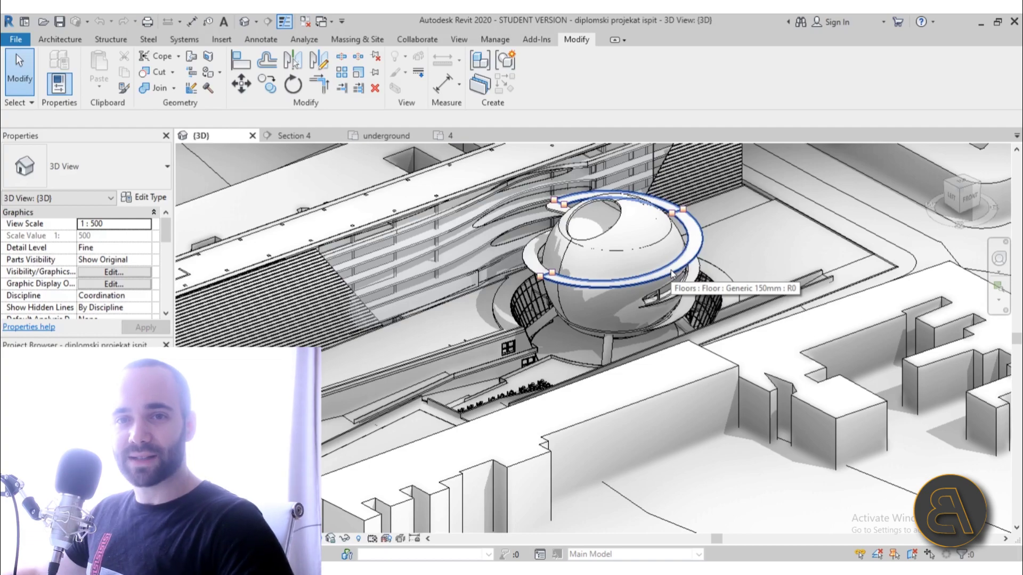
scroll(700, 356, "down", 2)
middle_click_drag(702, 360, 792, 497, "shift")
scroll(666, 479, "up", 10)
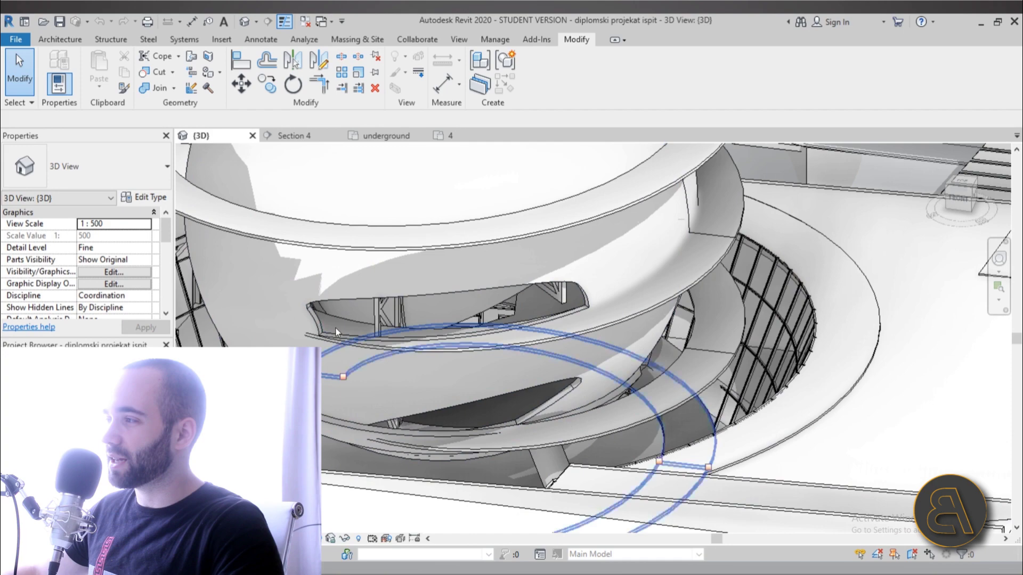
- Inspect the sphere, its spiral ramp floors and its inclined supports from several sides of the site
scroll(453, 327, "down", 8)
middle_click_drag(453, 327, 499, 410, "shift")
scroll(500, 410, "up", 2)
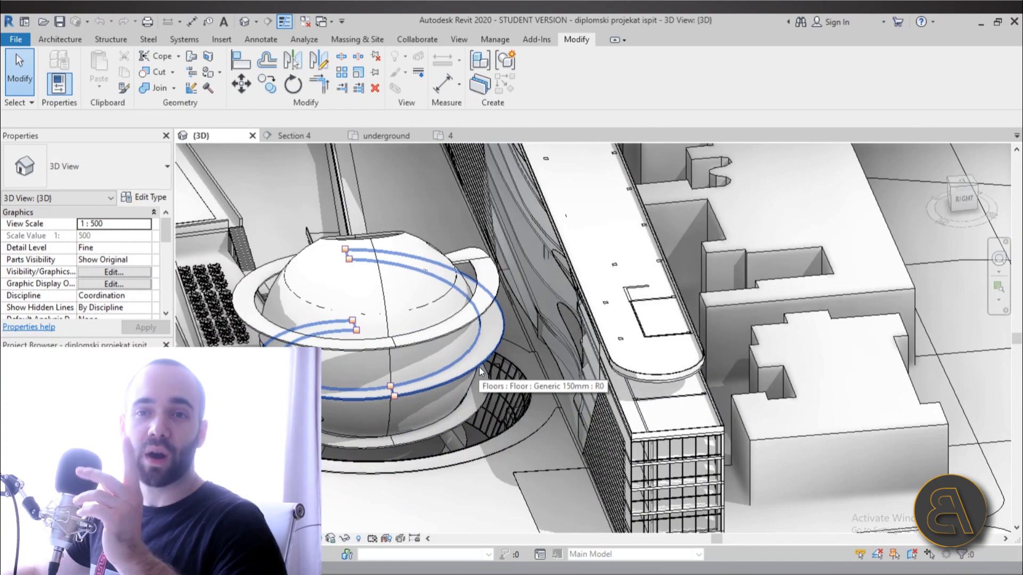
scroll(478, 366, "down", 4)
middle_click_drag(430, 387, 487, 332, "shift")
scroll(480, 337, "up", 3)
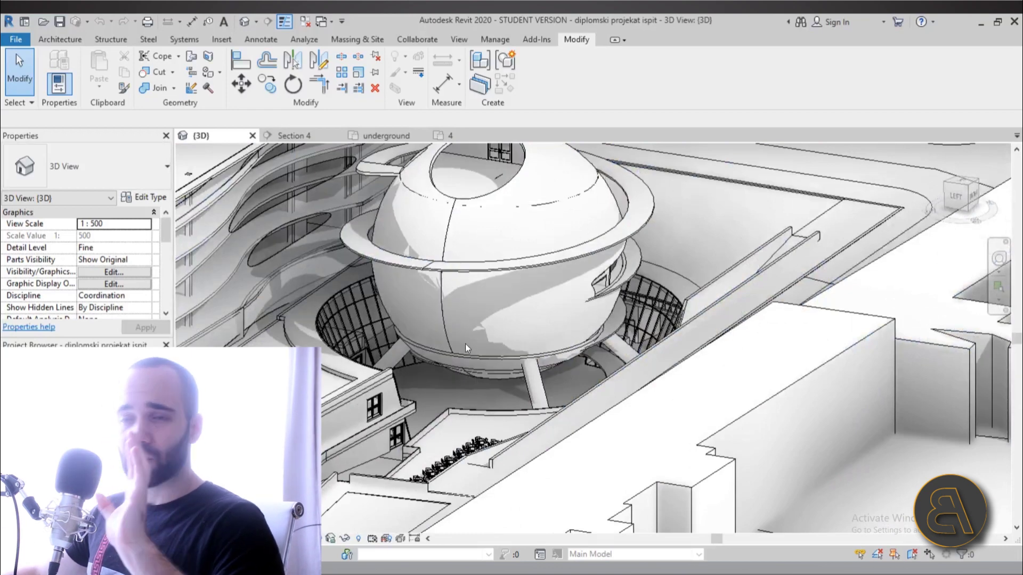
scroll(514, 302, "up", 1)
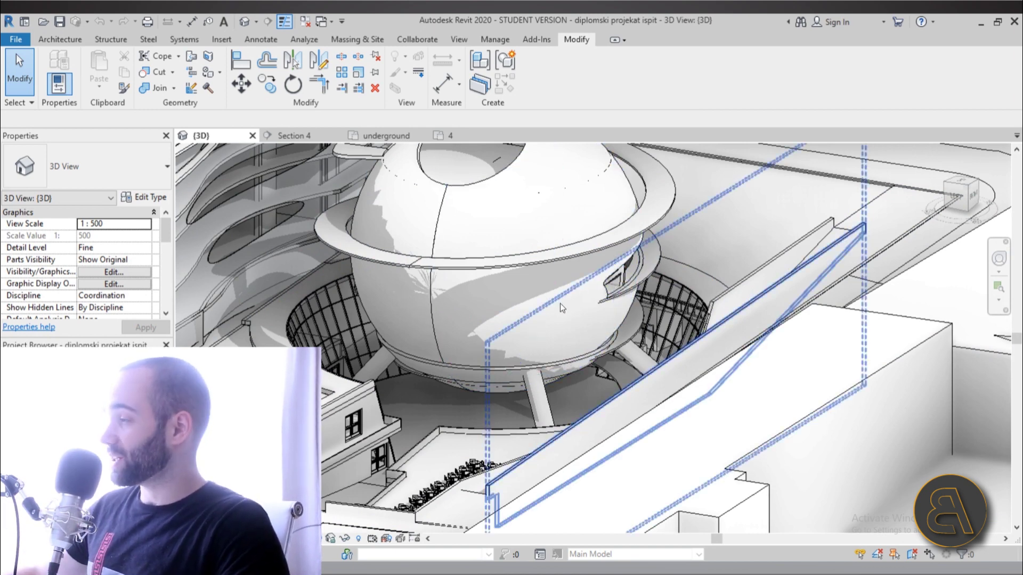
- Select the spiral ramp floor around the sphere, examine its slope in side view, and clear the selection
middle_click_drag(553, 307, 613, 328, "shift")
middle_click_drag(384, 425, 591, 318)
left_click(530, 286)
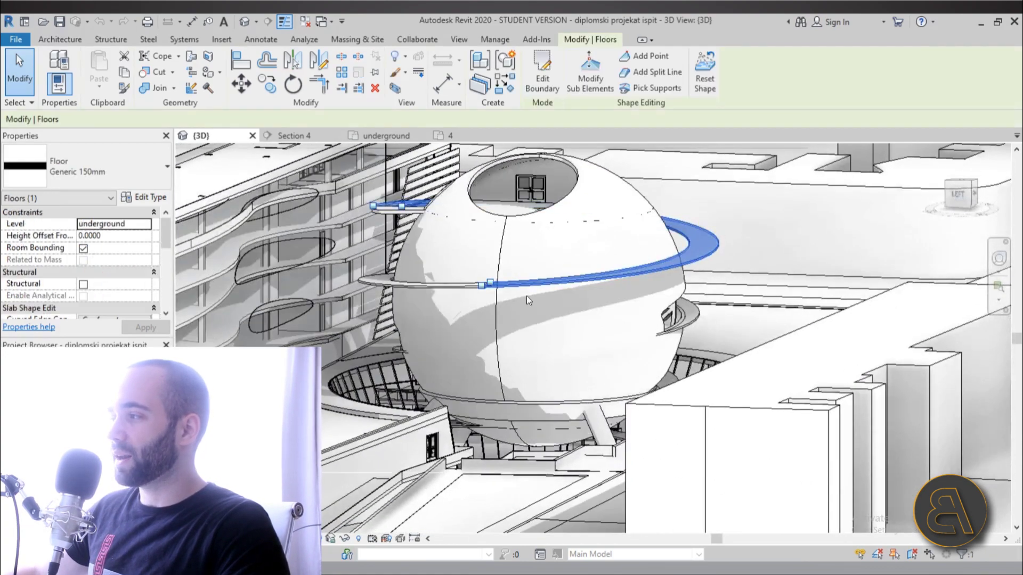
middle_click_drag(527, 296, 571, 340, "shift")
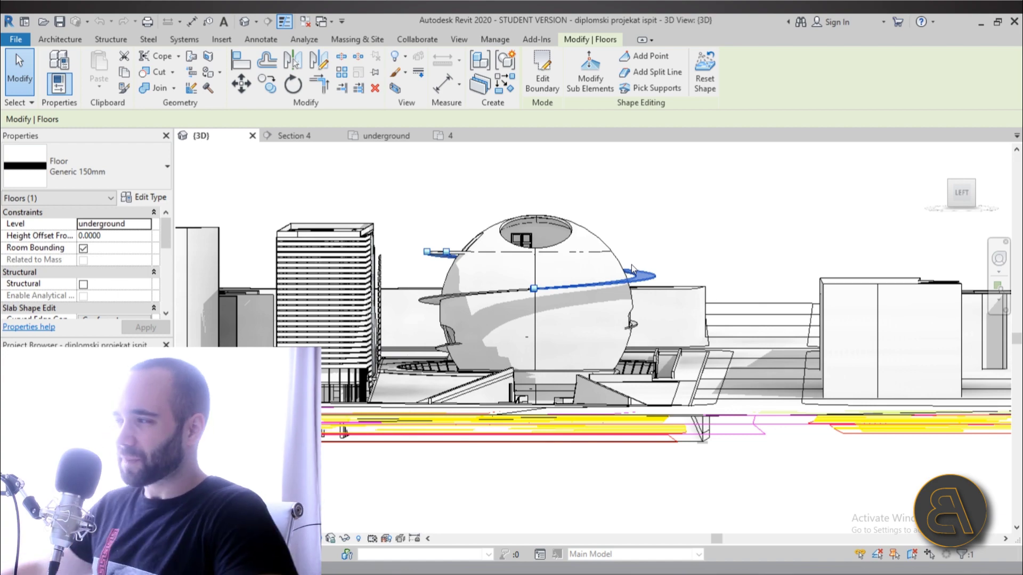
left_click(673, 167)
middle_click_drag(673, 168, 469, 372, "shift")
scroll(469, 371, "down", 1)
middle_click_drag(474, 336, 556, 270)
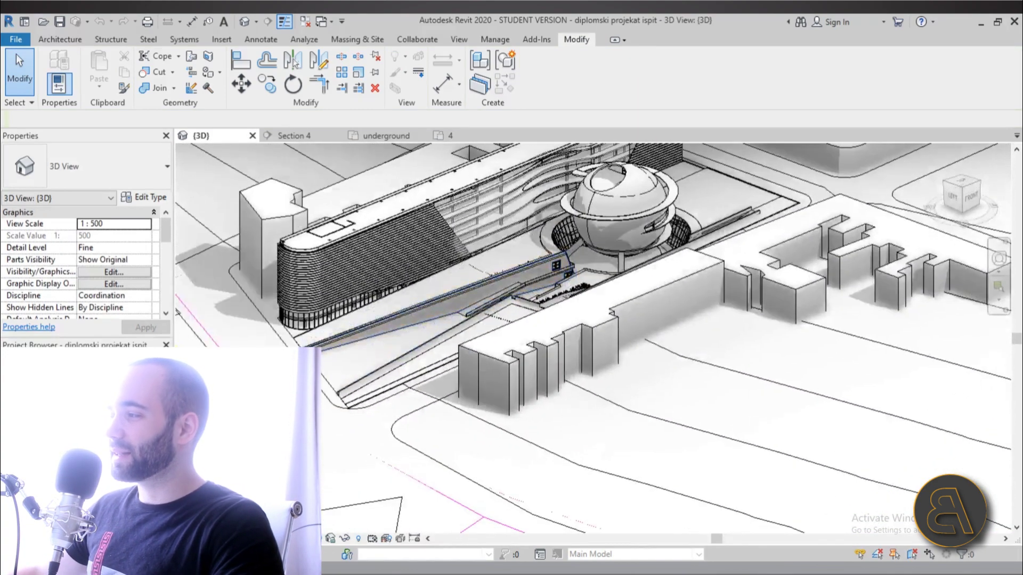
- Switch to the Section 4 view and examine the louvred facade, the sloping ground and ramp, and the sphere with its underground level
middle_click_drag(468, 308, 329, 170, "shift")
left_click(320, 139)
scroll(485, 319, "down", 2)
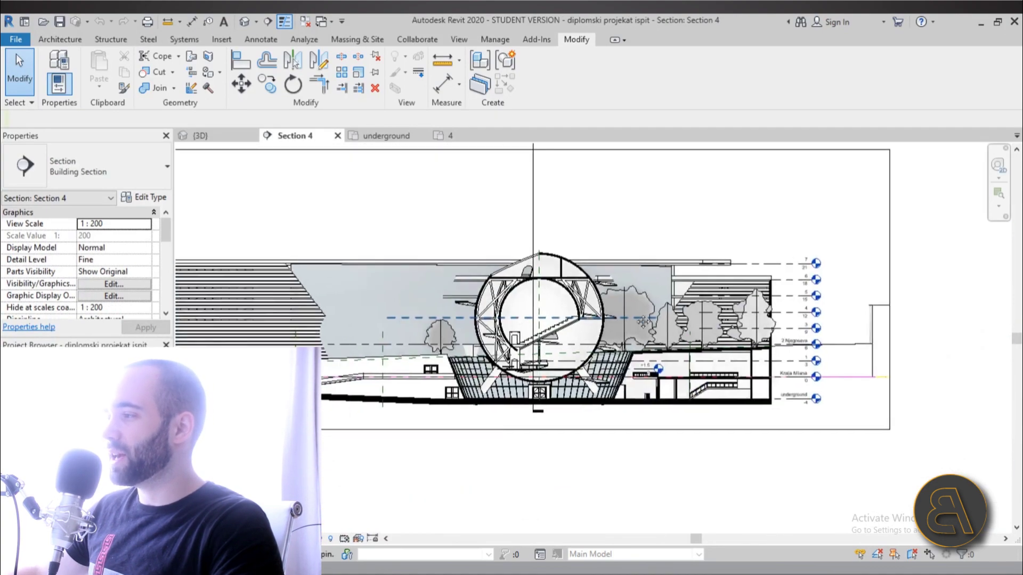
middle_click_drag(496, 319, 670, 321)
scroll(224, 359, "up", 1)
scroll(417, 347, "up", 2)
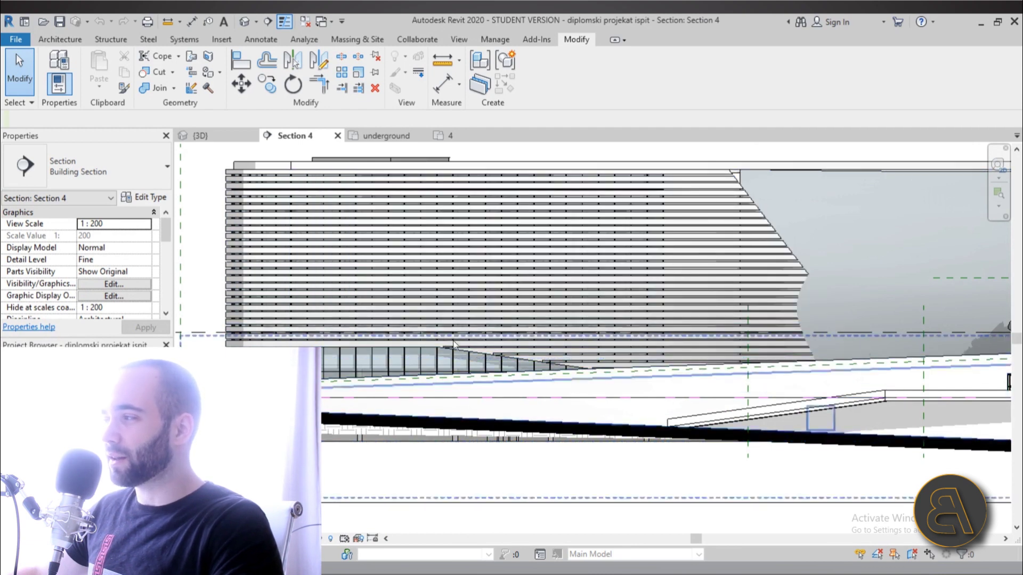
scroll(393, 385, "down", 3)
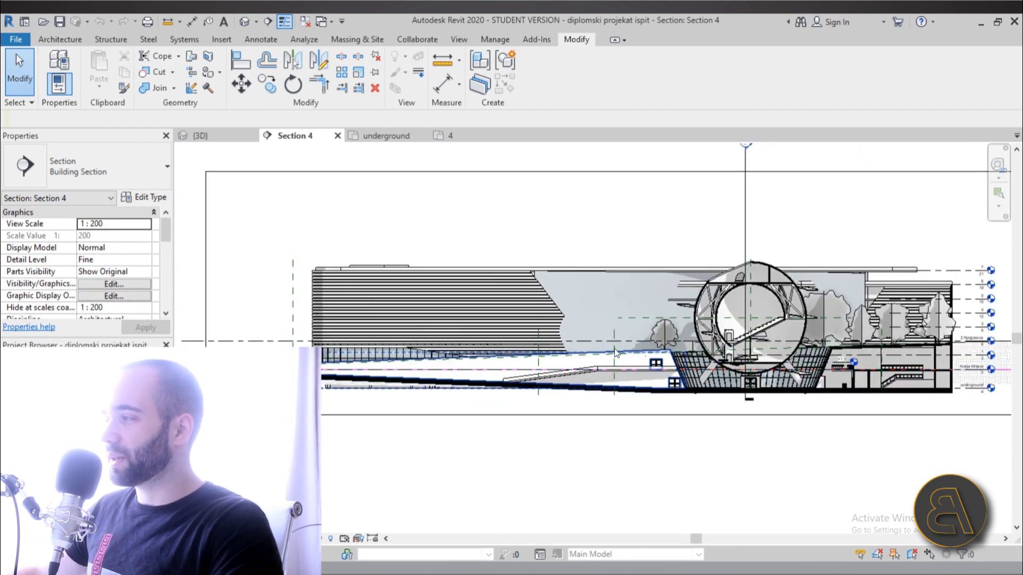
scroll(549, 386, "up", 2)
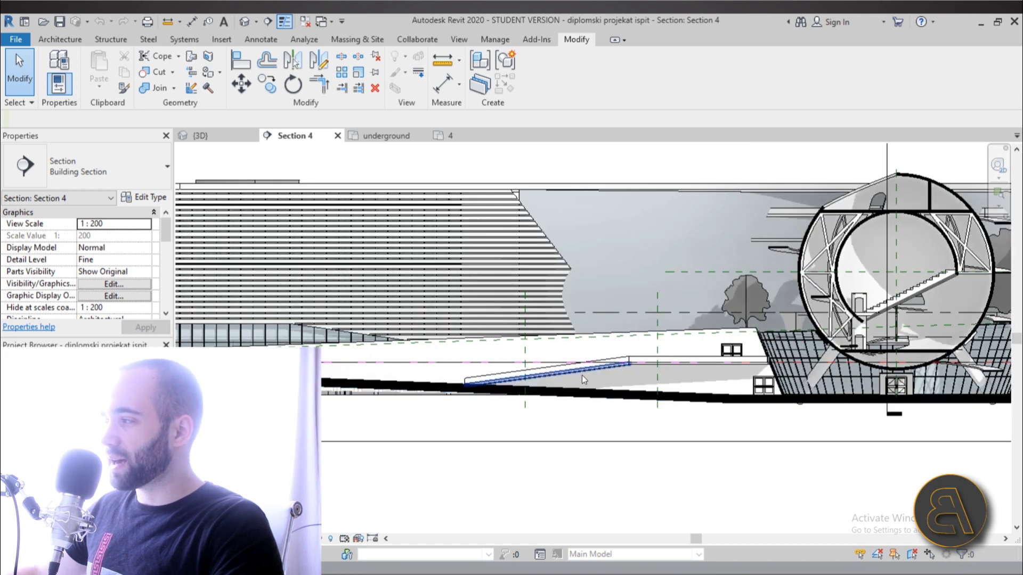
scroll(624, 368, "down", 2)
middle_click_drag(625, 364, 401, 358)
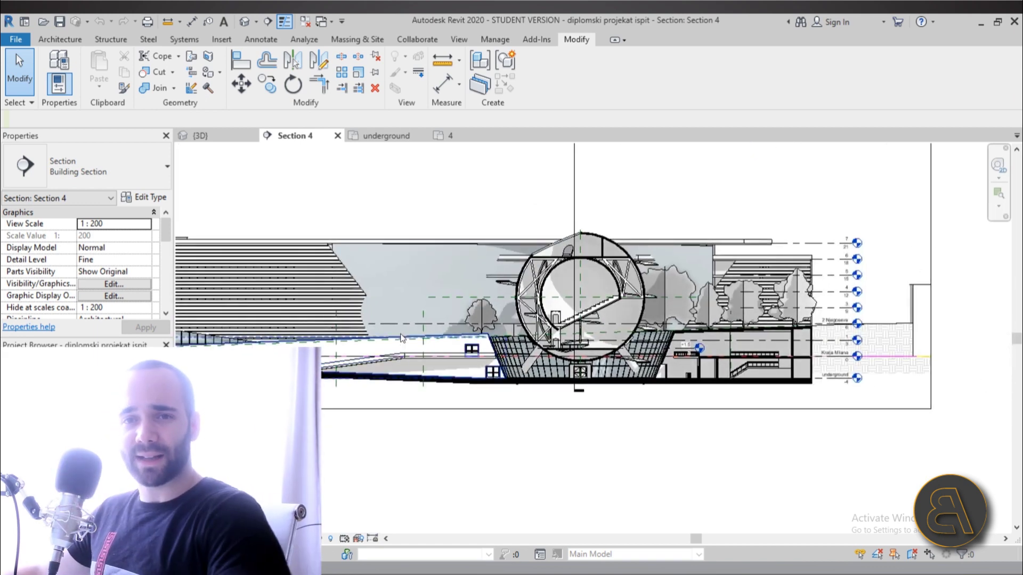
scroll(397, 351, "down", 1)
- Return to the 3D view and examine the terrace with tables, its stairs and the ramps leading towards the sphere
left_click(235, 135)
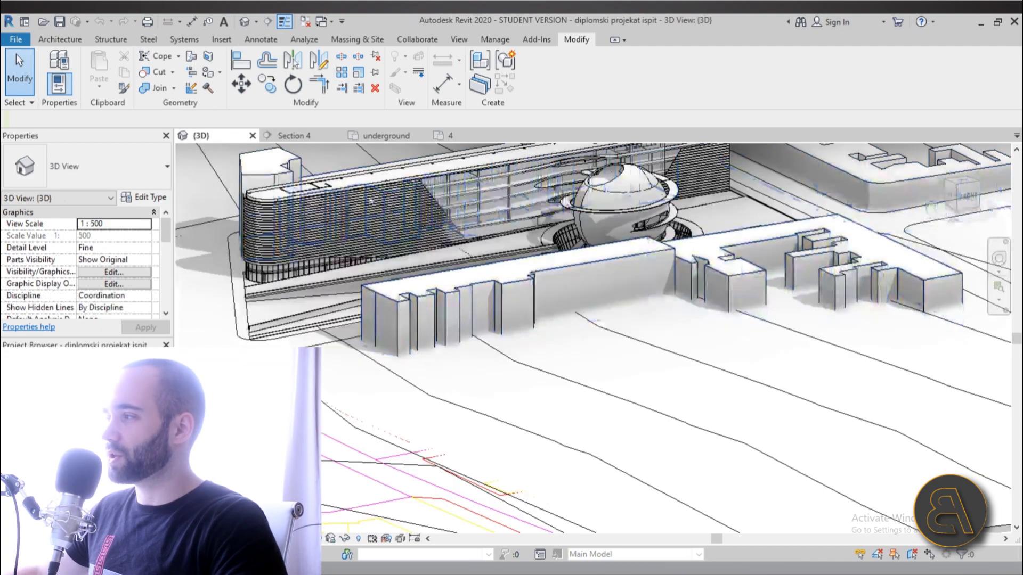
middle_click_drag(586, 330, 682, 327, "shift")
scroll(548, 223, "up", 6)
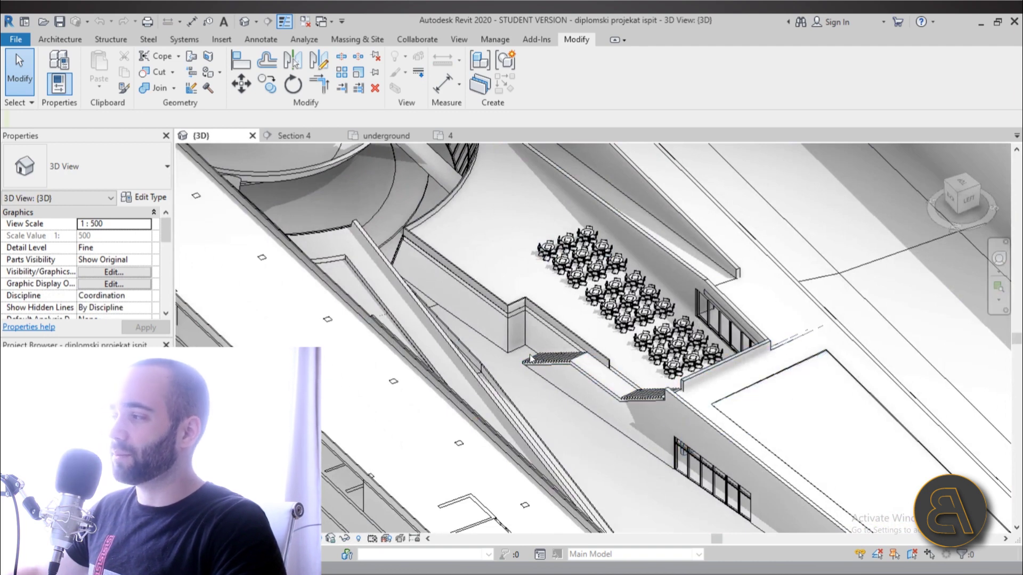
scroll(624, 372, "down", 3)
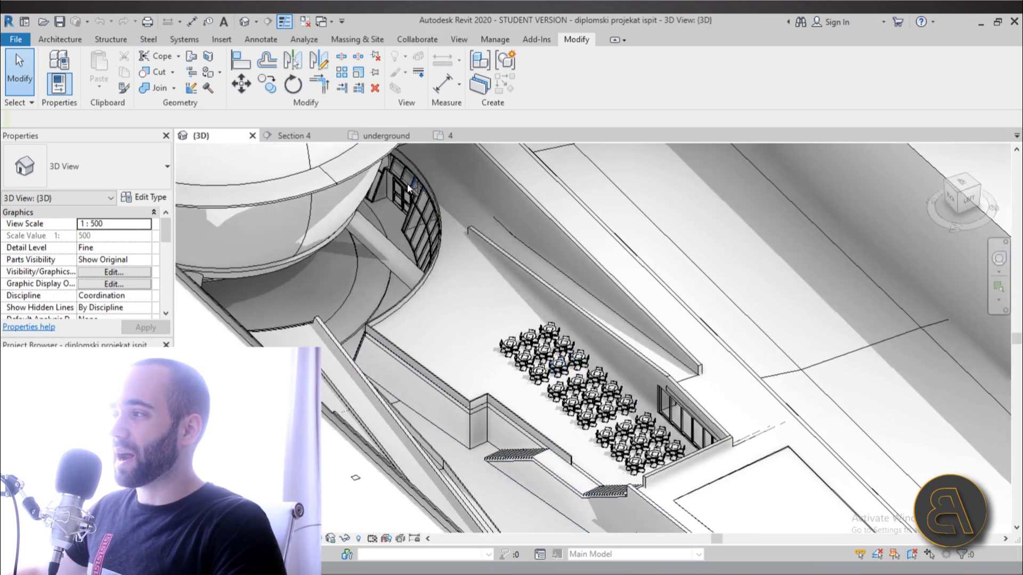
scroll(471, 277, "down", 1)
middle_click_drag(471, 276, 448, 305, "shift")
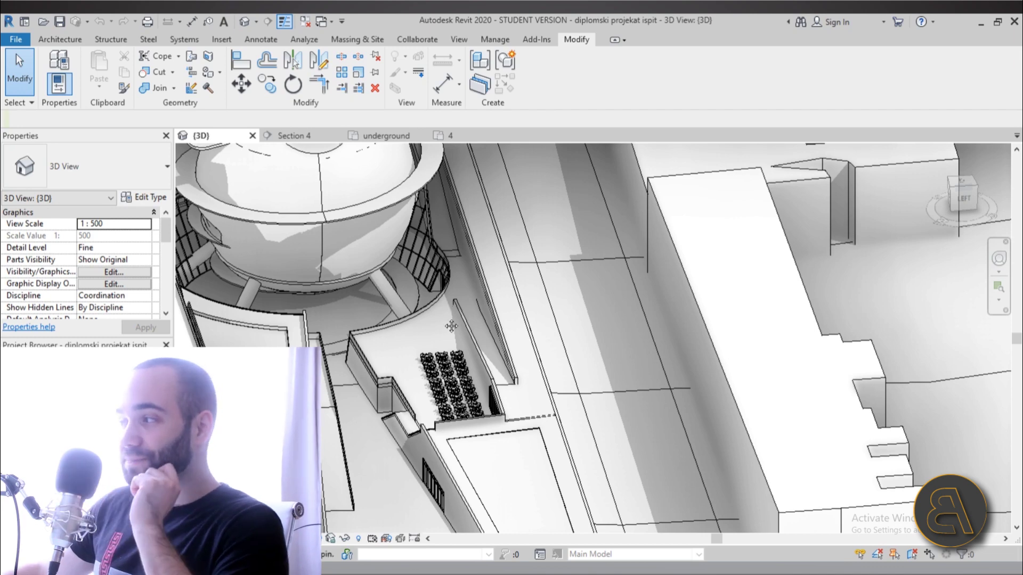
middle_click_drag(449, 303, 438, 323, "shift")
scroll(438, 322, "down", 6)
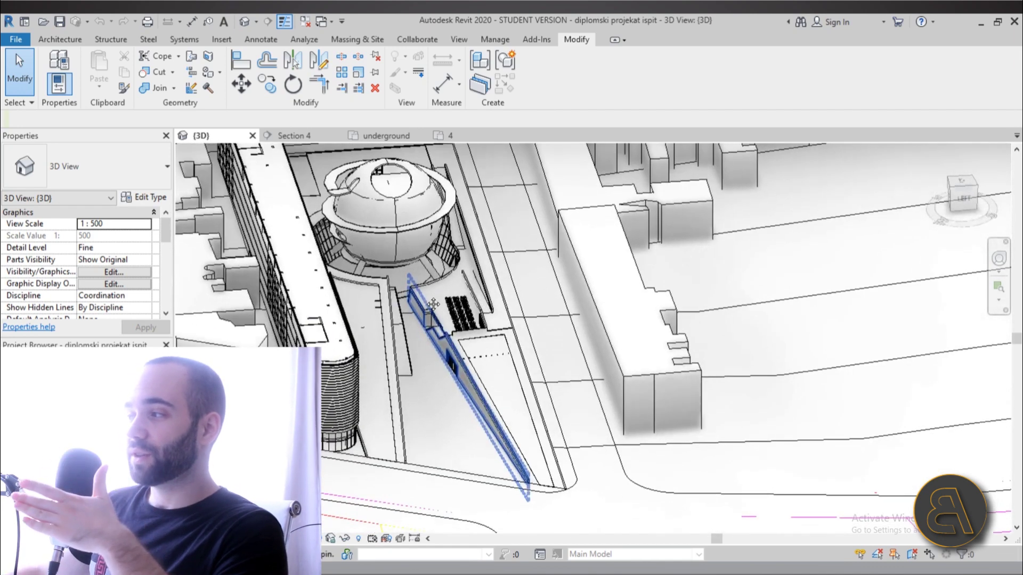
- Inspect the passage into the sunken courtyard, its curved glazed wall and the supports beneath the sphere up close
scroll(369, 305, "up", 10)
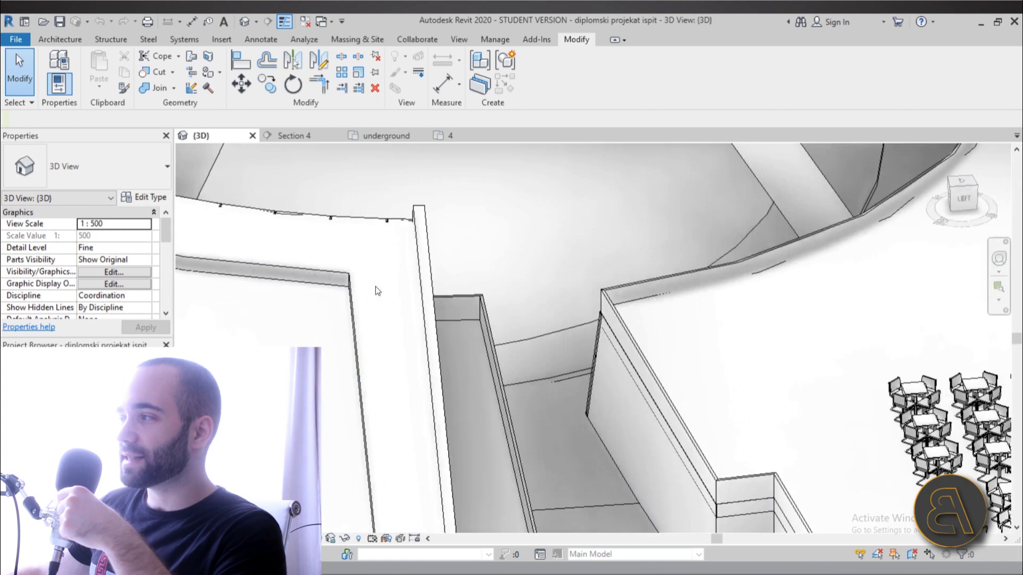
scroll(377, 291, "down", 4)
scroll(378, 290, "up", 5)
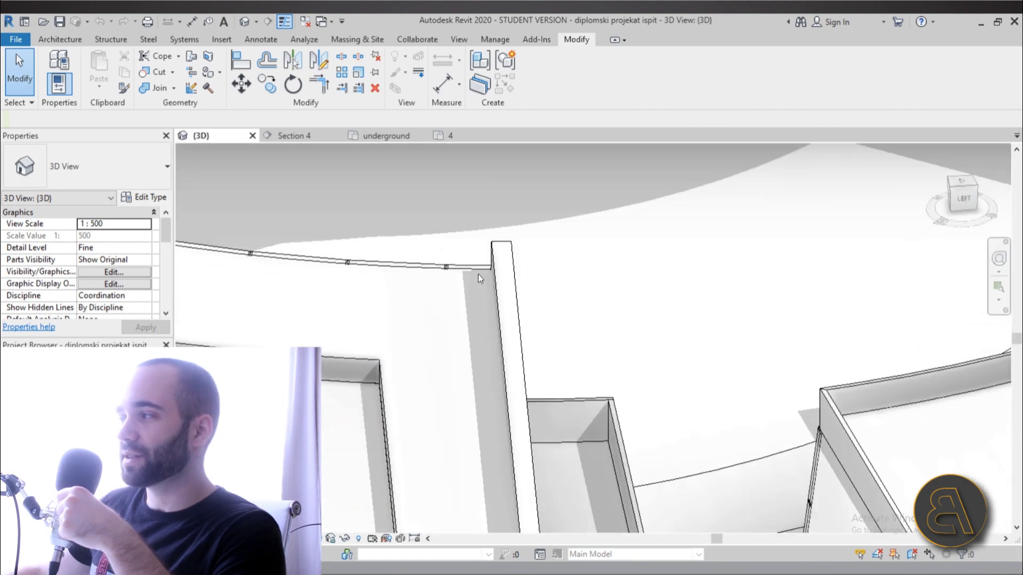
scroll(396, 288, "down", 5)
middle_click_drag(419, 329, 433, 400)
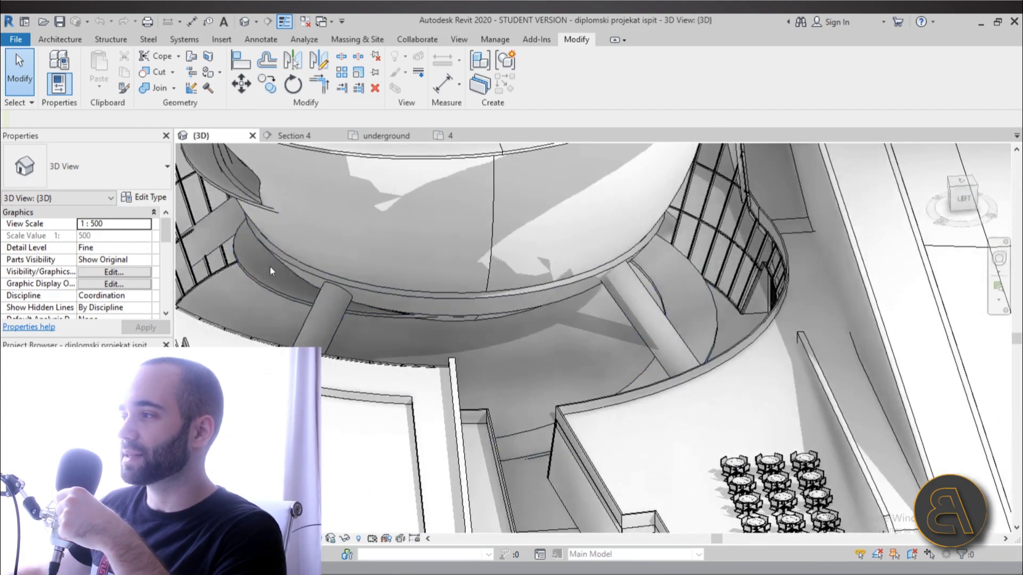
scroll(270, 270, "up", 2)
middle_click_drag(881, 415, 533, 346)
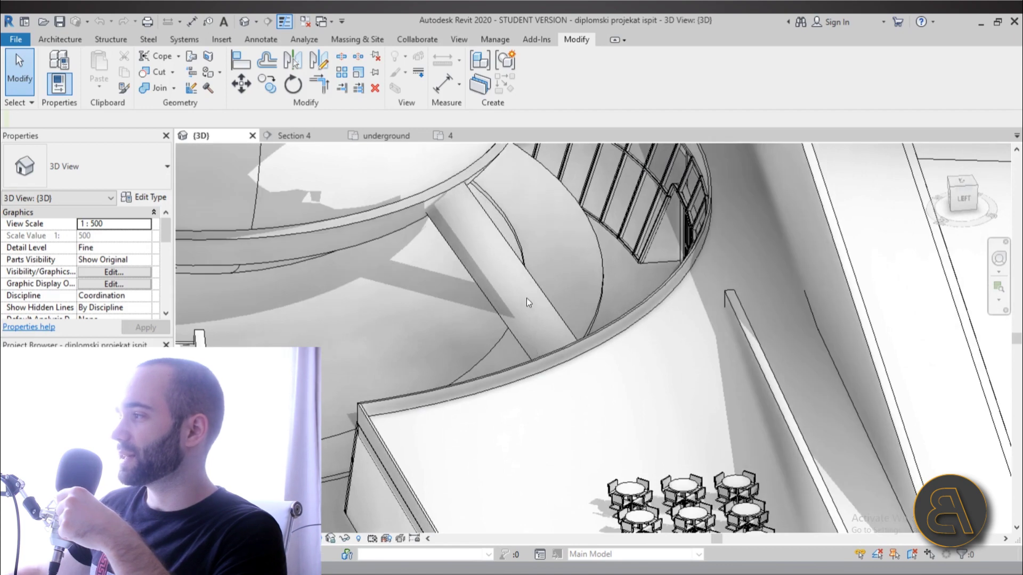
scroll(527, 298, "down", 2)
middle_click_drag(563, 308, 552, 308)
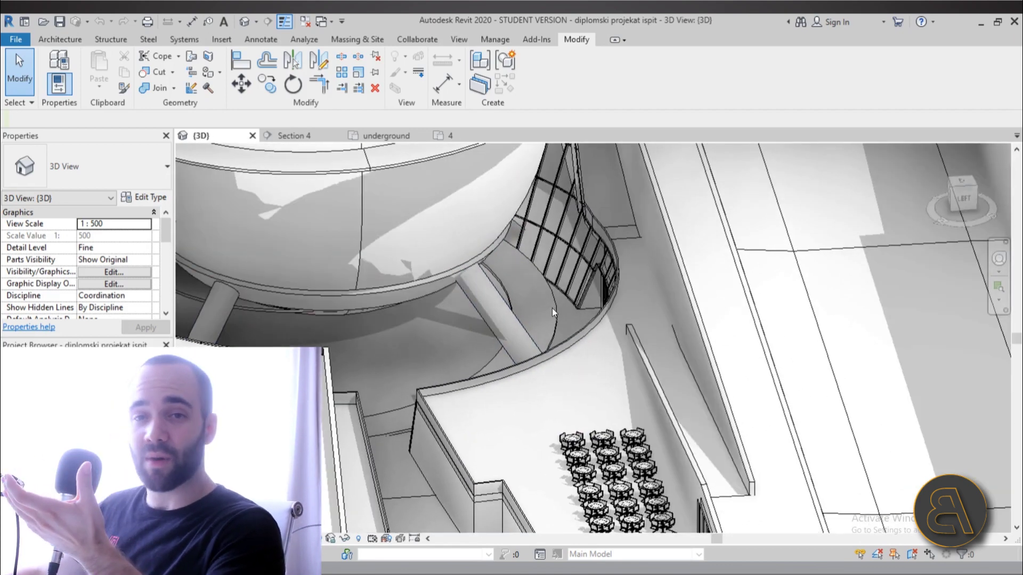
scroll(552, 308, "down", 3)
middle_click_drag(536, 315, 521, 396, "shift")
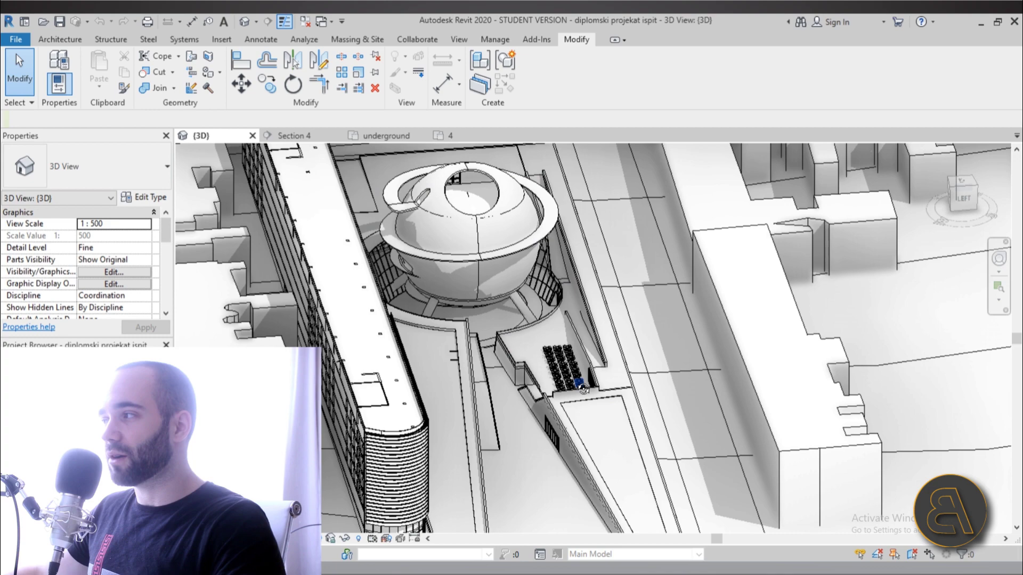
- Select the Generic - 400mm roof around the sunken courtyard, examine its extent, and clear the selection
middle_click_drag(561, 320, 445, 318, "shift")
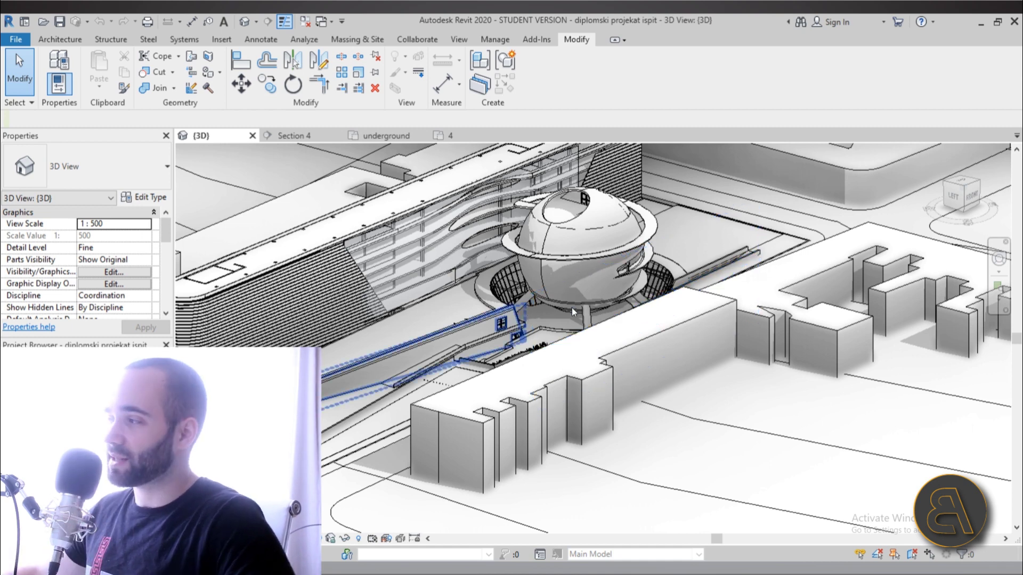
middle_click_drag(462, 302, 463, 299)
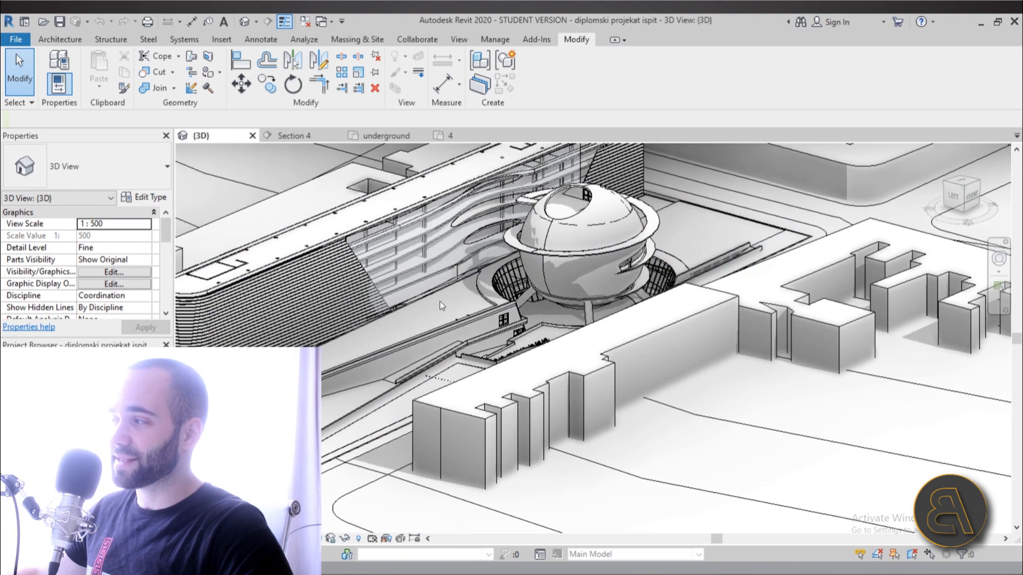
scroll(513, 315, "up", 5)
left_click(466, 271)
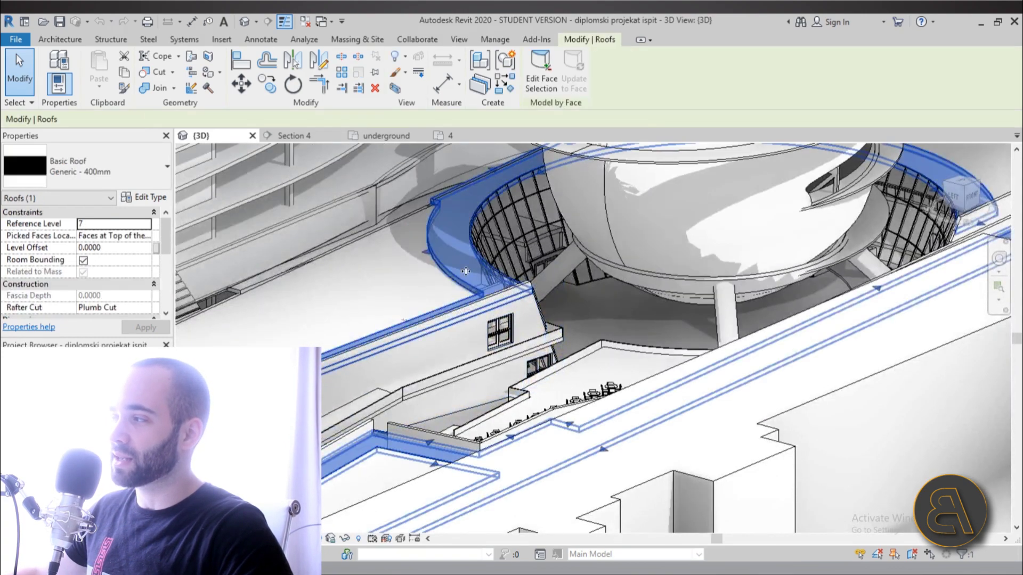
scroll(417, 270, "down", 5)
scroll(462, 282, "up", 5)
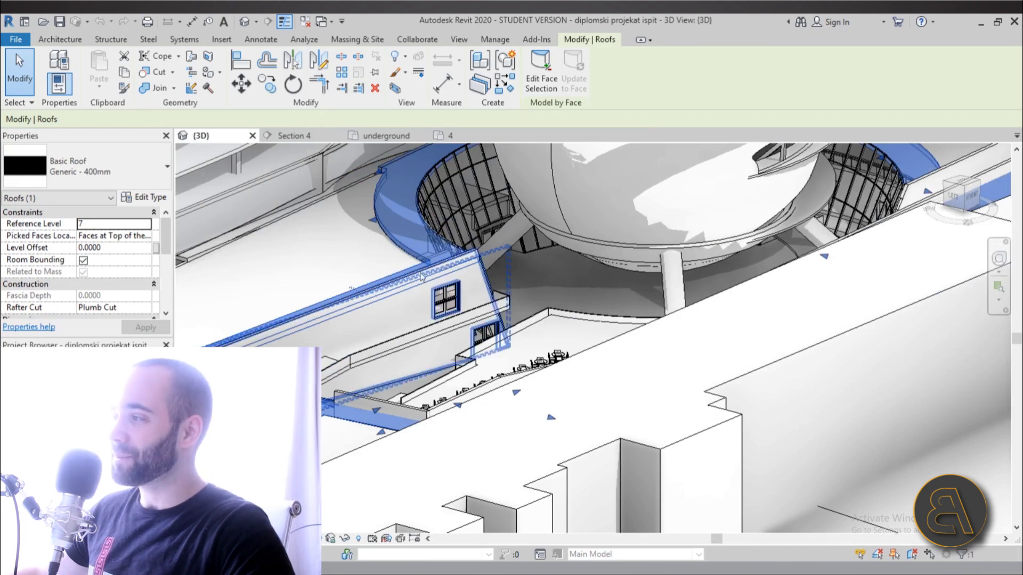
scroll(345, 251, "down", 3)
middle_click_drag(356, 268, 362, 266)
left_click(362, 267)
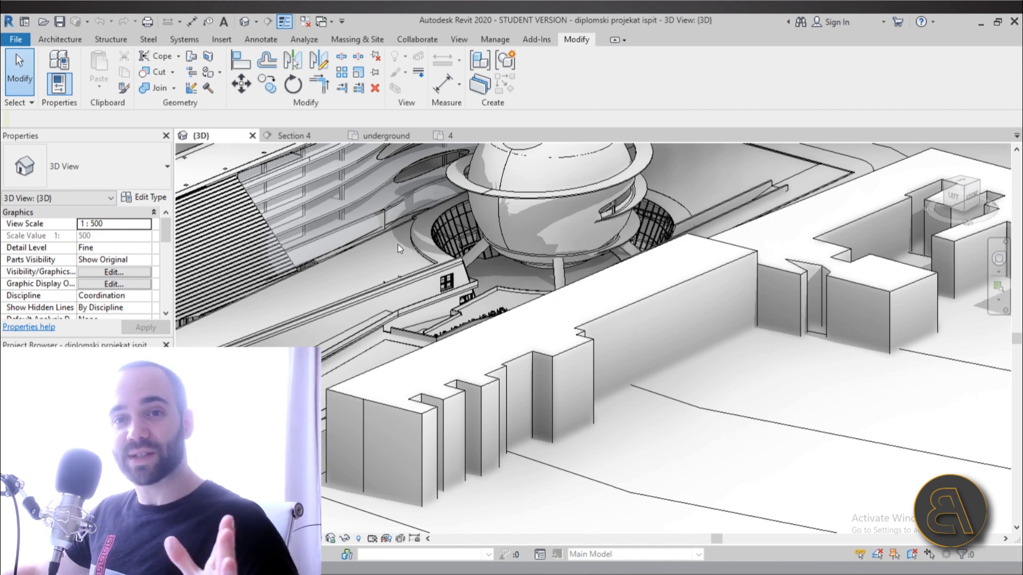
- Close all open views of the diplomski projekat ispit project
left_click(253, 136)
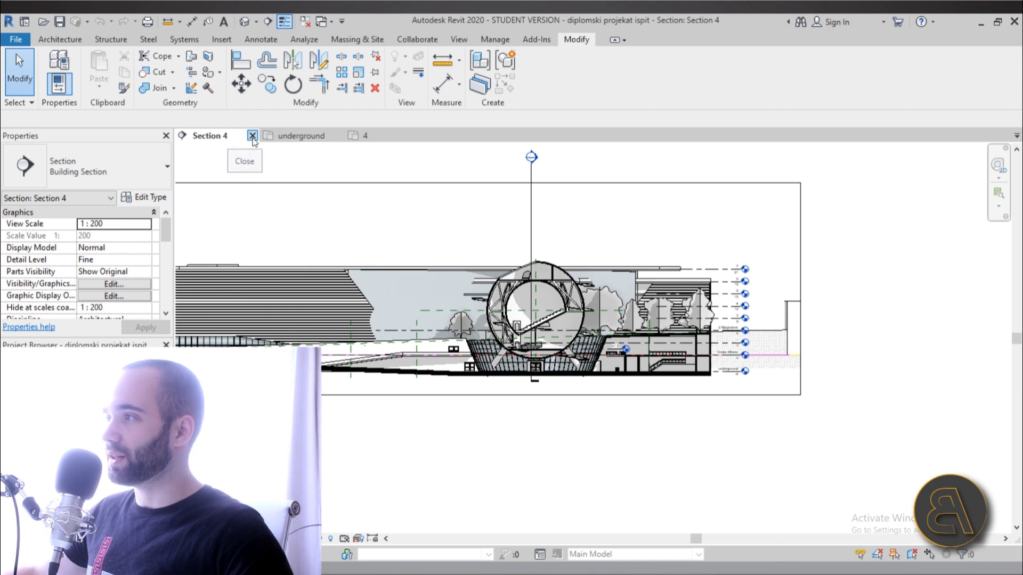
left_click(253, 136)
left_click(253, 137)
left_click(254, 136)
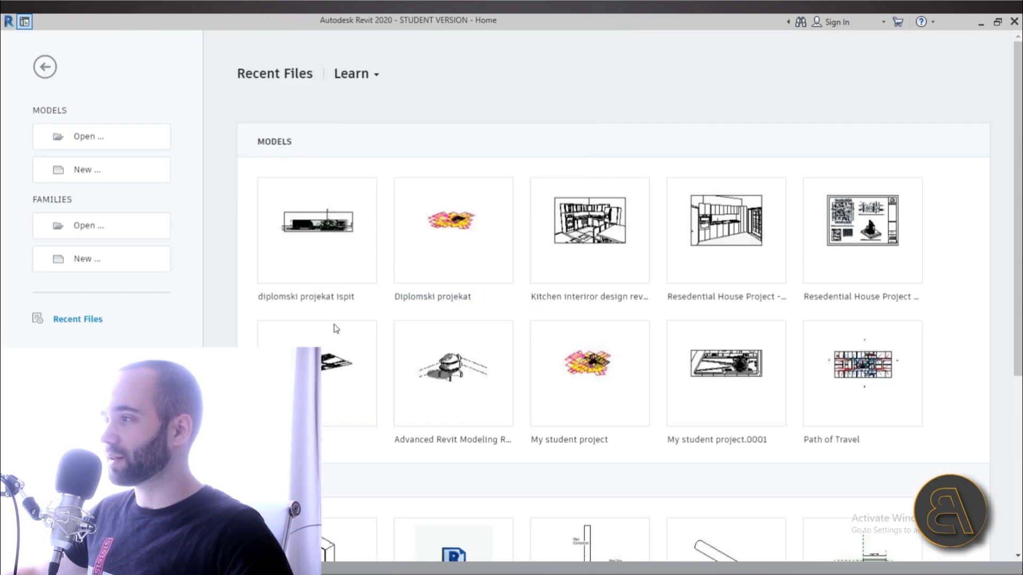
- Open the recent model Diplomski projekat and examine its terrain, long building and sphere masses from several angles
left_click(430, 208)
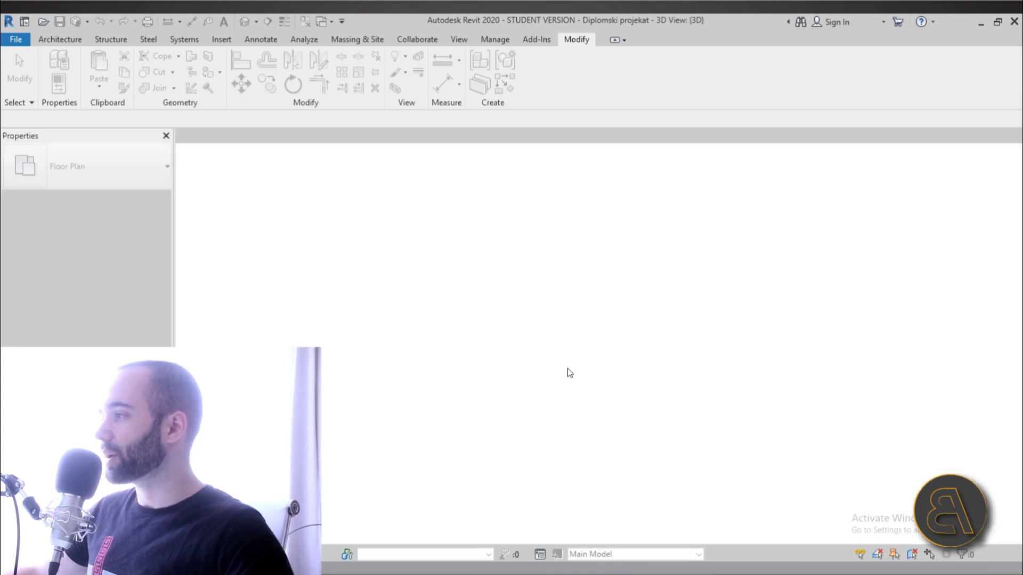
scroll(598, 354, "up", 6)
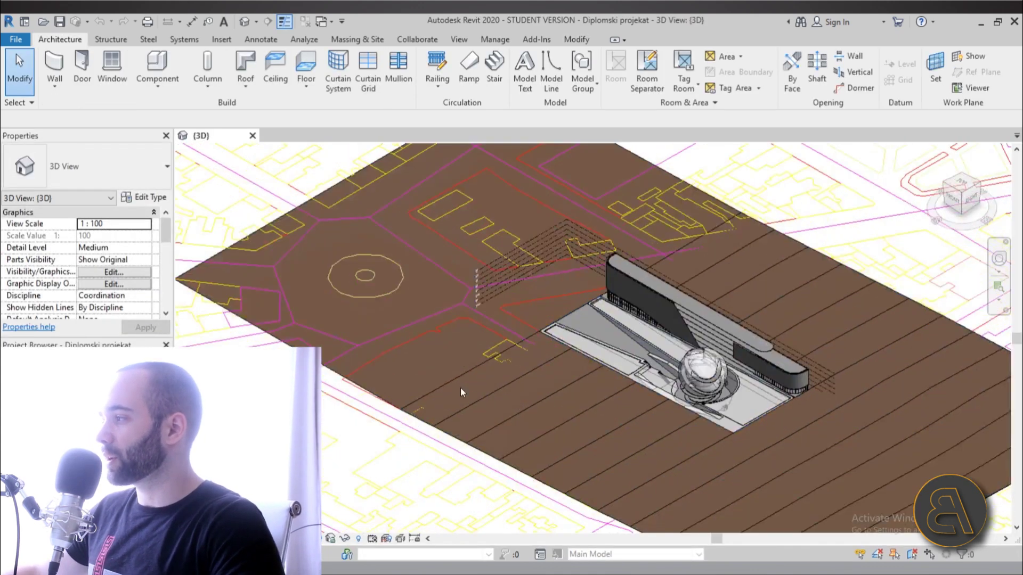
middle_click_drag(462, 393, 501, 444, "shift")
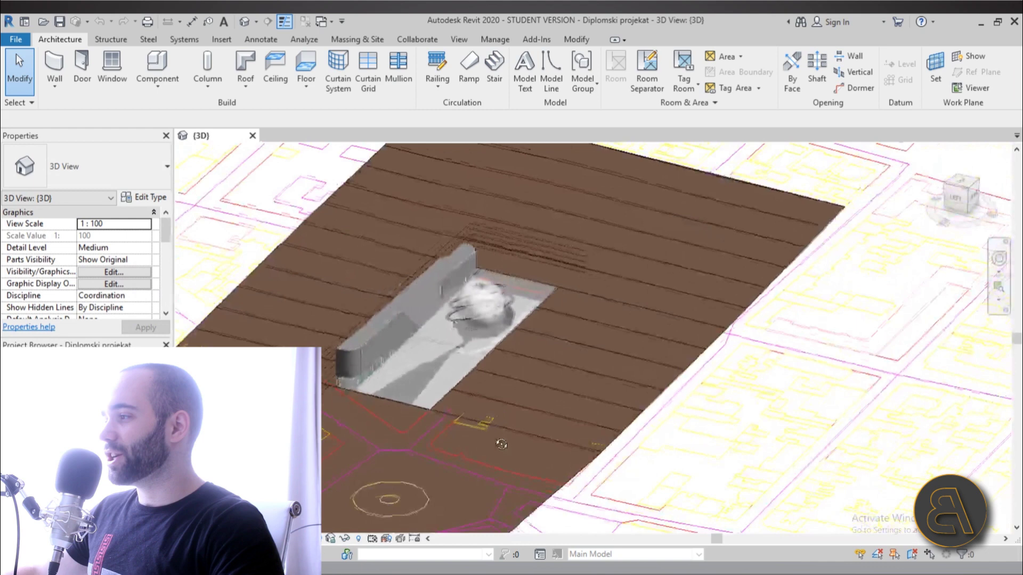
scroll(464, 369, "up", 4)
scroll(411, 402, "down", 2)
middle_click_drag(410, 403, 381, 464)
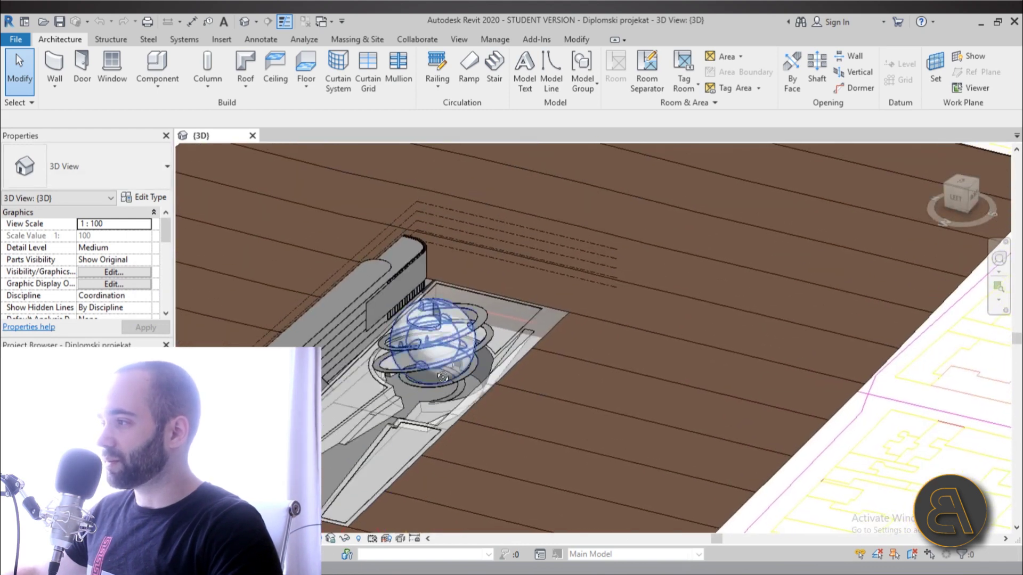
middle_click_drag(442, 377, 421, 464, "shift")
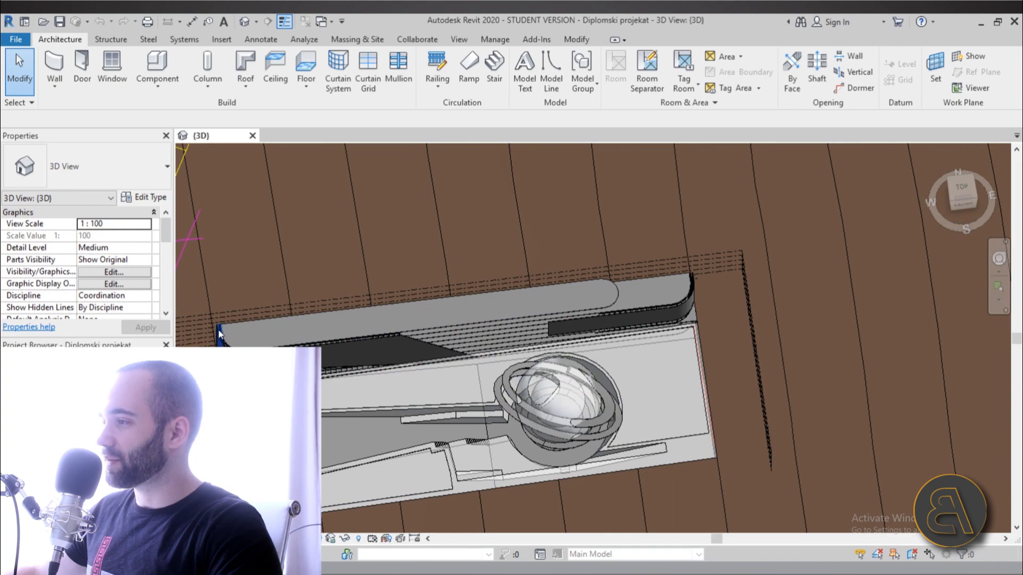
scroll(614, 337, "down", 1)
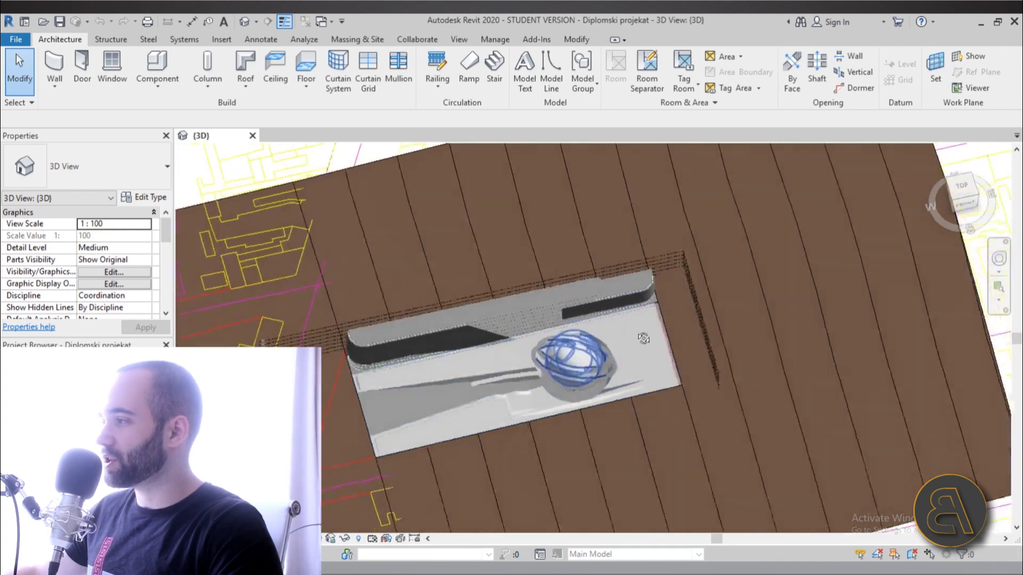
- Inspect the transparent sphere mass and the spiral ramps wrapped around it, next to the long building
middle_click_drag(644, 338, 702, 152, "shift")
scroll(482, 367, "up", 5)
middle_click_drag(486, 386, 482, 462, "shift")
scroll(436, 430, "up", 2)
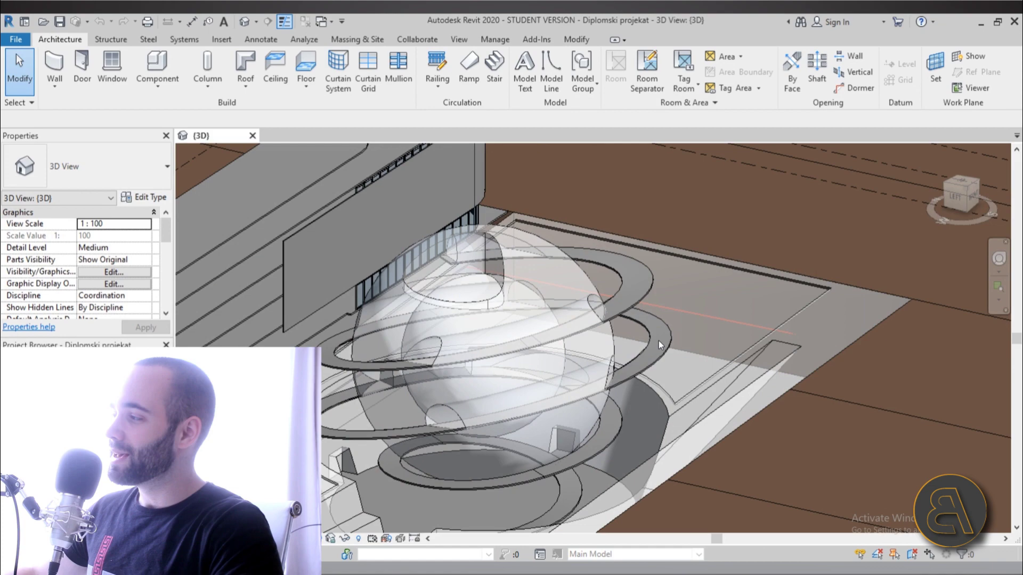
middle_click_drag(753, 404, 453, 456, "shift")
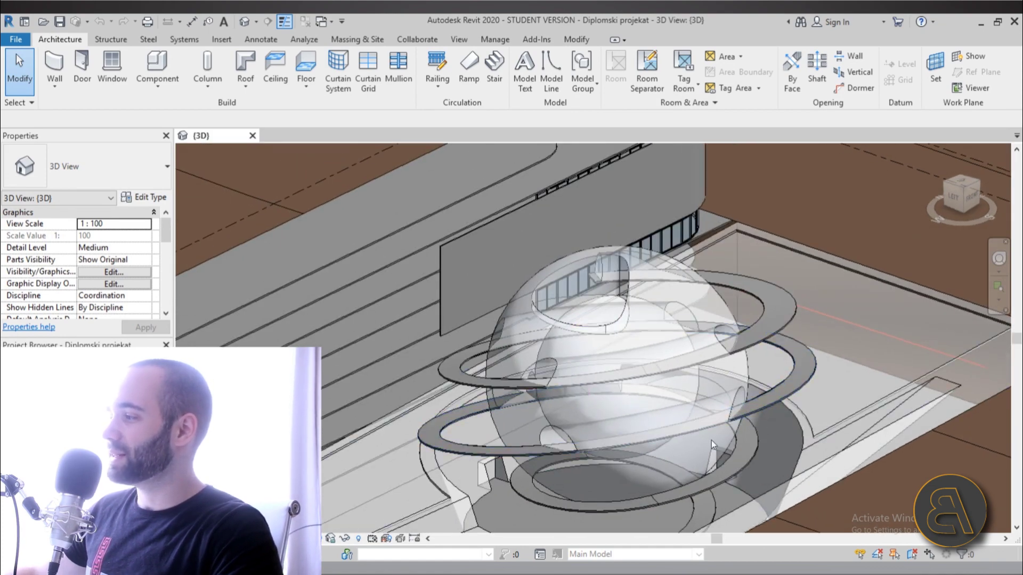
- Examine the ramps' arched openings through the sphere from the opposite sides of the model
scroll(454, 450, "down", 2)
middle_click_drag(647, 314, 421, 258, "shift")
scroll(420, 256, "up", 3)
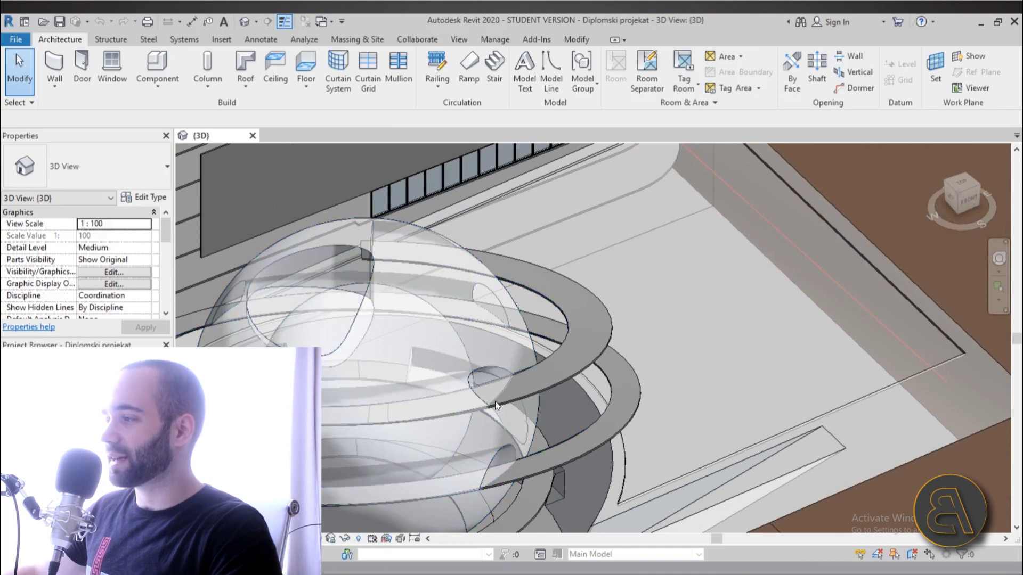
scroll(362, 328, "down", 4)
middle_click_drag(363, 327, 214, 331, "shift")
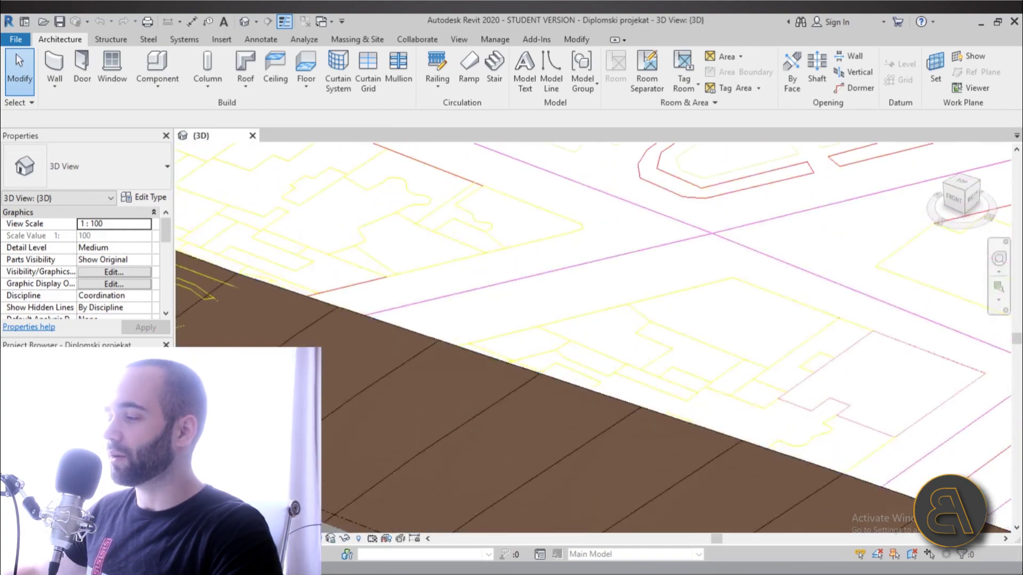
middle_click_drag(213, 426, 517, 322)
scroll(322, 308, "up", 3)
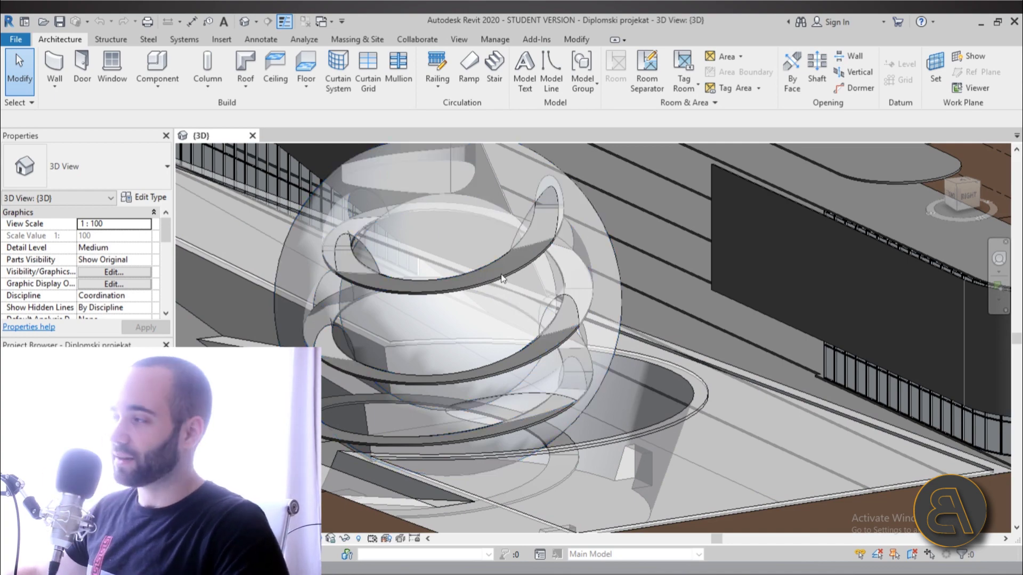
- Select the sphere mass, examine its spiral cuts from the side, and clear the selection
left_click(432, 222)
middle_click_drag(433, 221, 740, 258, "shift")
scroll(452, 258, "up", 4)
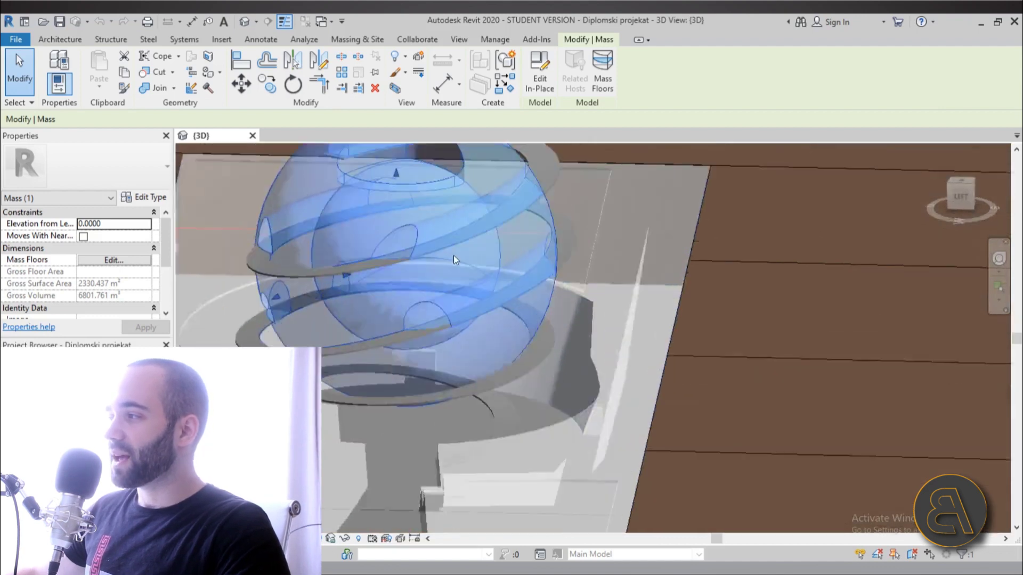
middle_click_drag(362, 291, 363, 294)
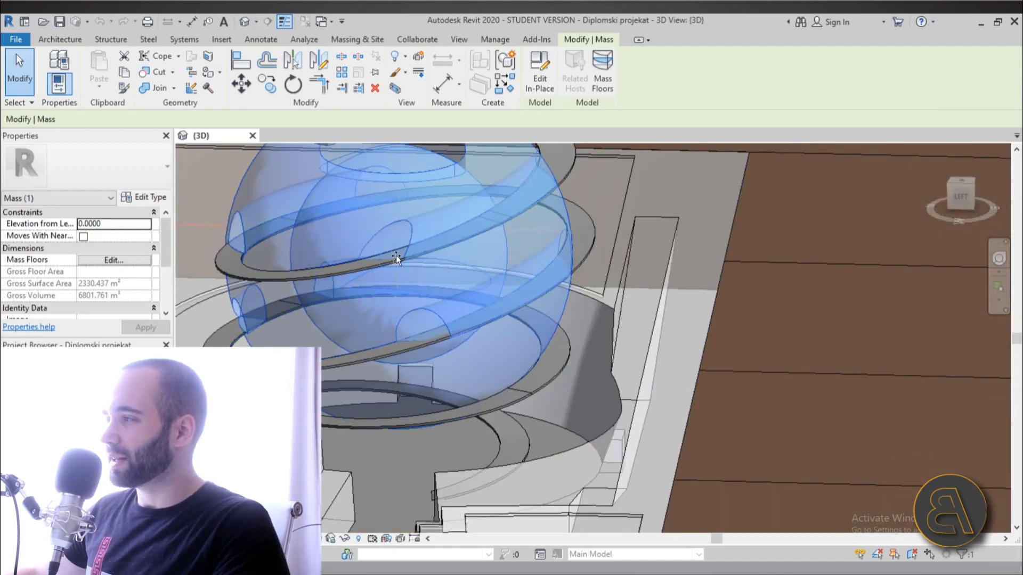
key("Escape")
- Examine an arched ramp opening up close, select the sphere mass there, and clear the selection
scroll(441, 300, "up", 4)
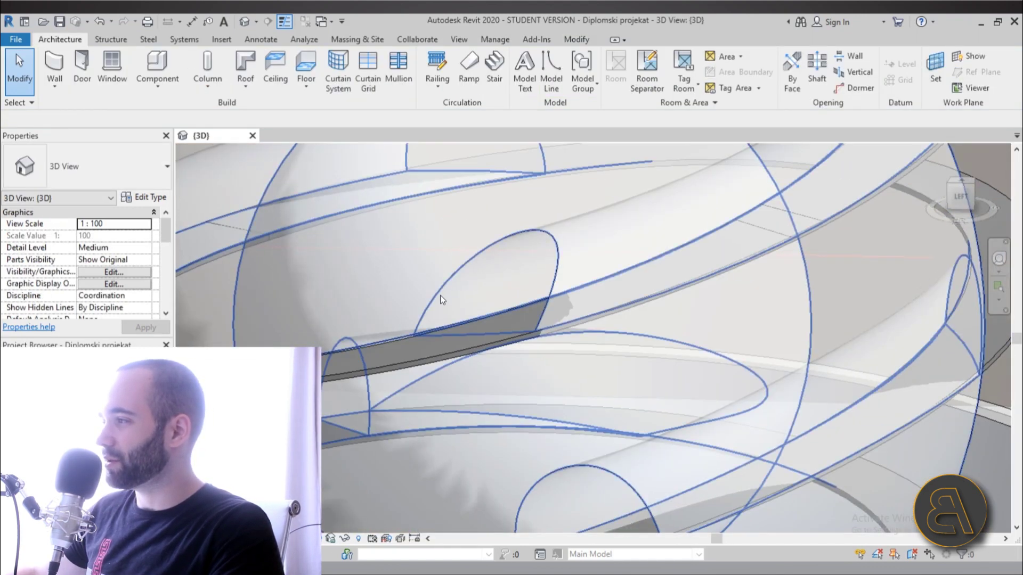
left_click(446, 317)
scroll(352, 387, "down", 6)
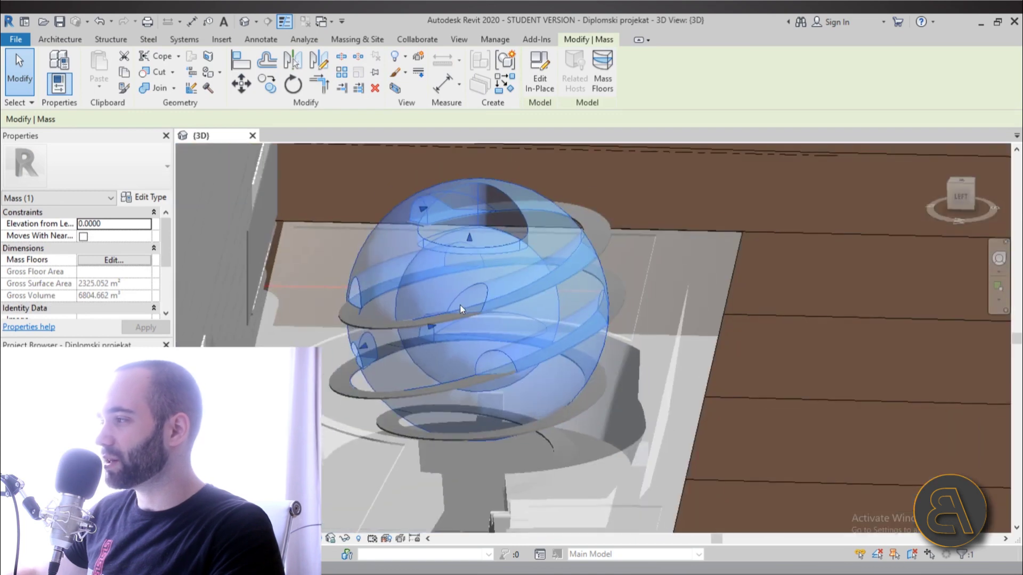
key("Escape")
- Select the base mass around the sunken courtyard, examine its extent, and clear the selection
middle_click_drag(555, 433, 439, 322, "shift")
scroll(519, 439, "up", 3)
left_click(360, 261)
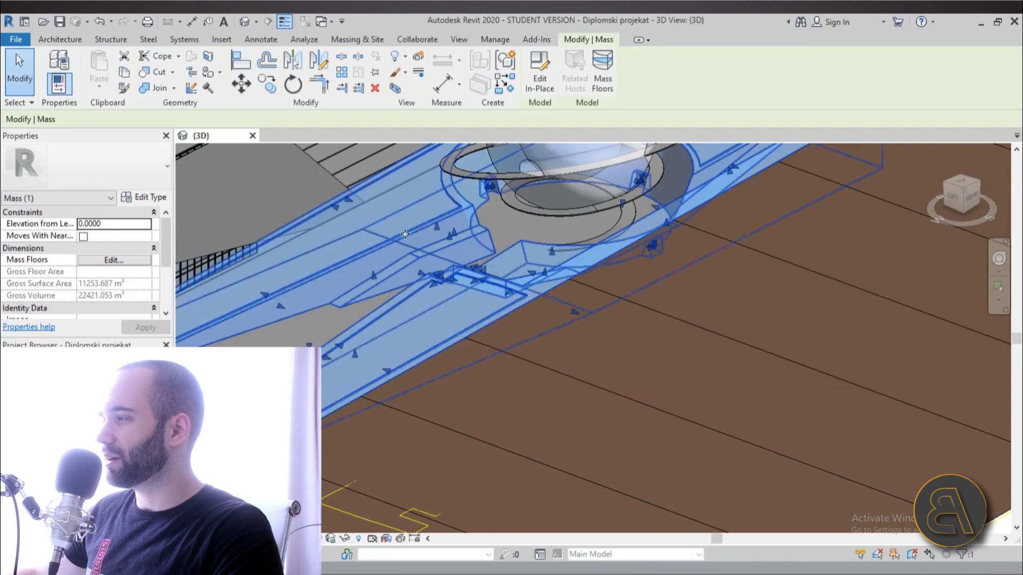
scroll(373, 229, "up", 3)
key("Escape")
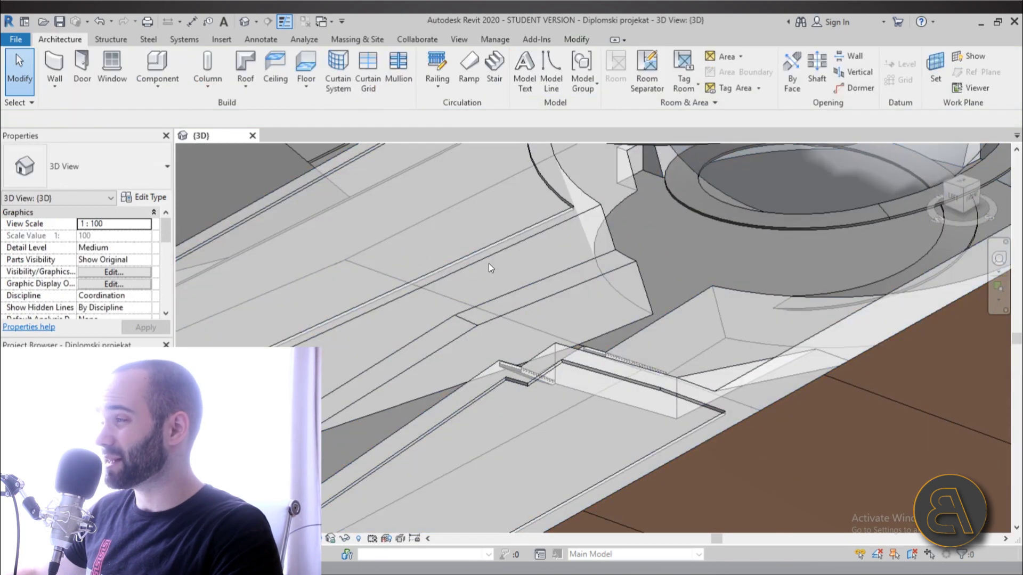
- Inspect the base mass's sloped surfaces, thin edge recesses and curved rim beside the sphere up close
middle_click_drag(491, 268, 481, 313, "shift")
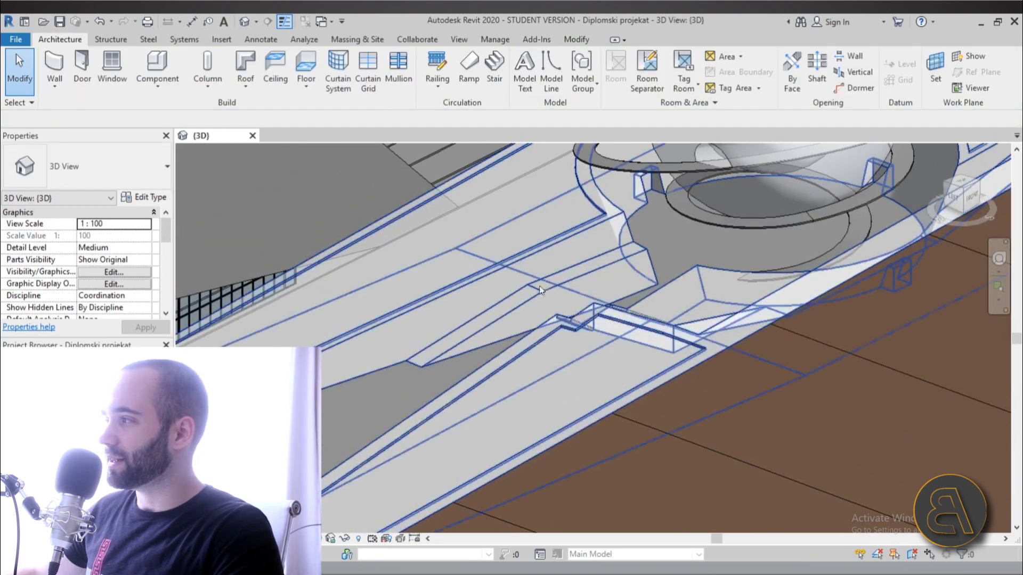
scroll(539, 197, "up", 6)
scroll(657, 267, "up", 1)
middle_click_drag(712, 245, 641, 329)
scroll(672, 304, "down", 5)
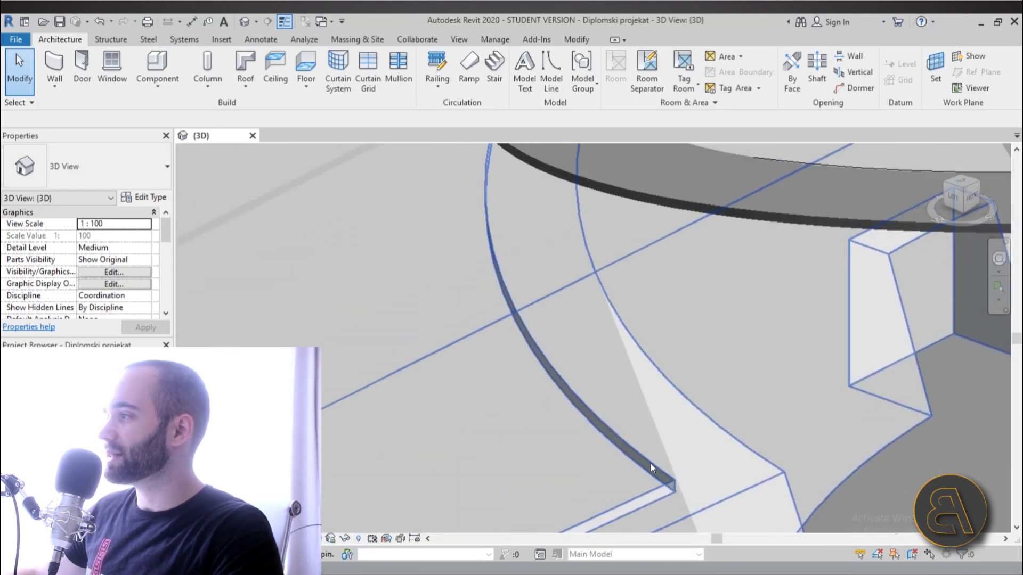
scroll(533, 301, "down", 2)
scroll(527, 405, "up", 6)
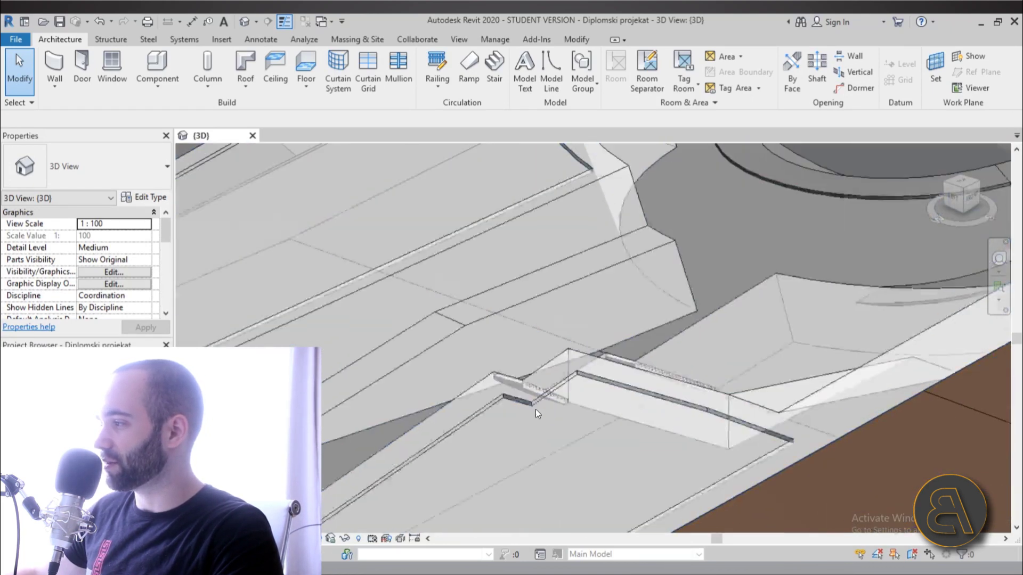
scroll(639, 324, "down", 3)
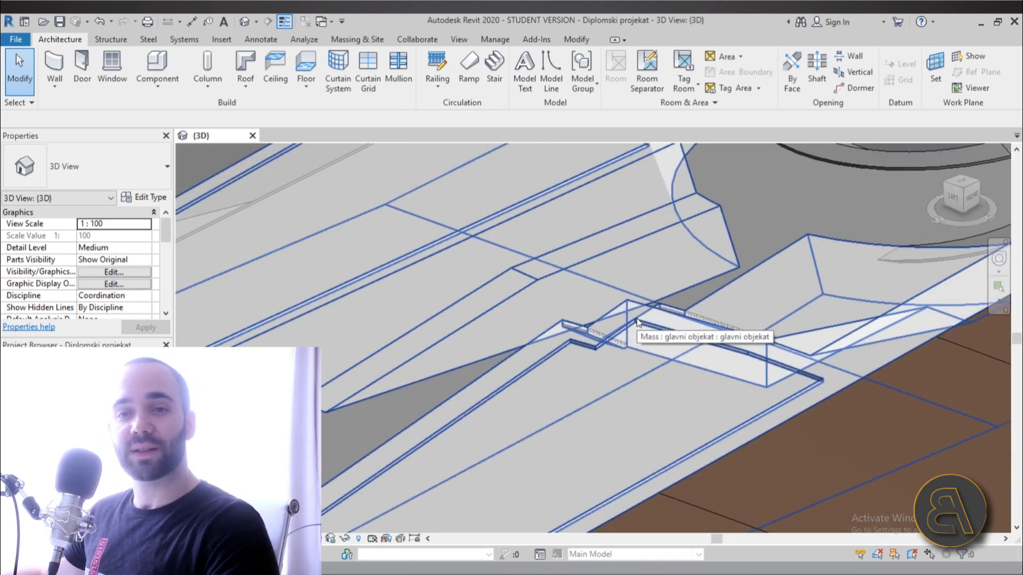
- View the whole model from its left side to compare the long building, sphere and base against the levels
scroll(638, 322, "down", 6)
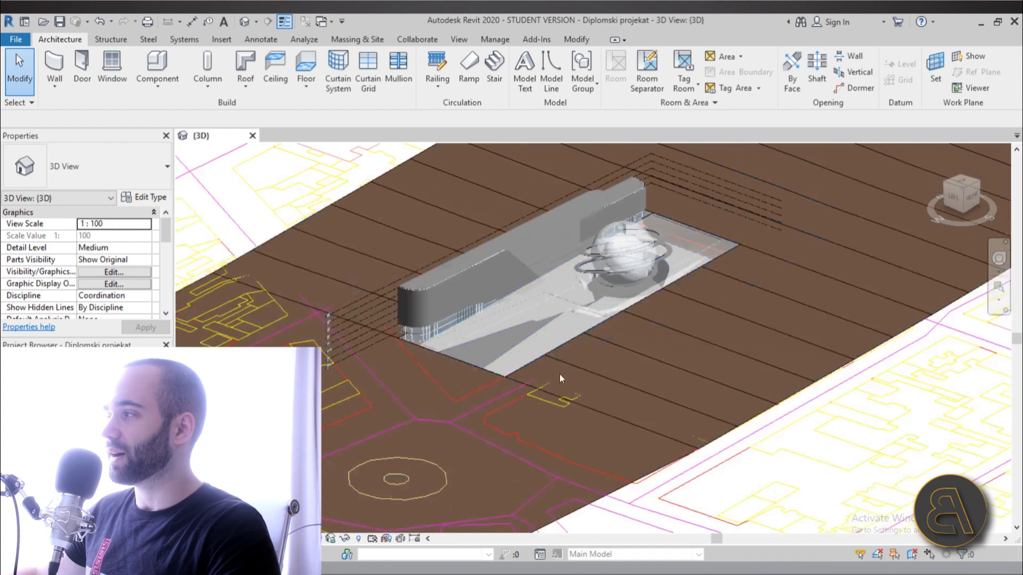
middle_click_drag(555, 377, 657, 288, "shift")
scroll(674, 336, "up", 5)
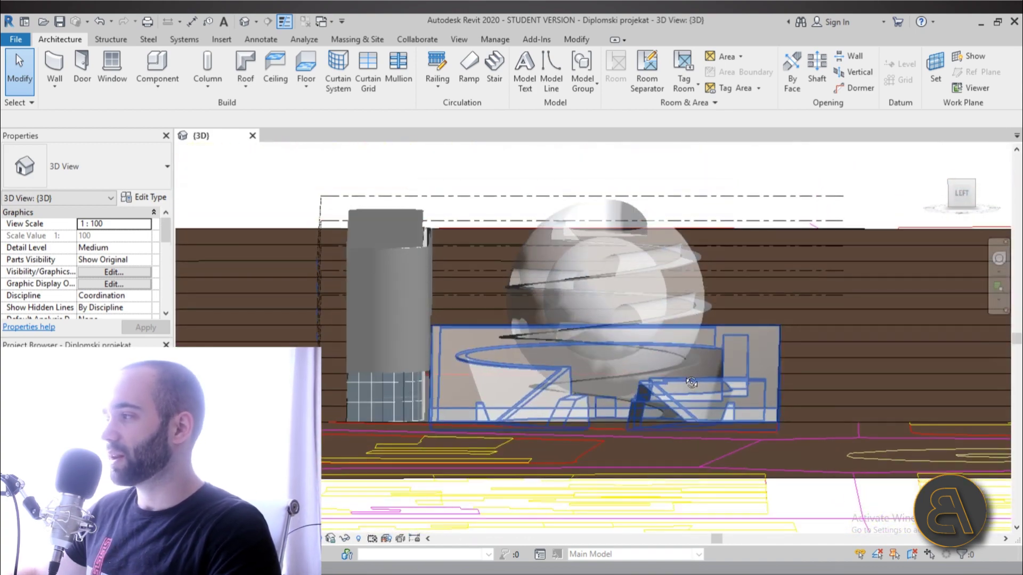
middle_click_drag(691, 383, 692, 368, "shift")
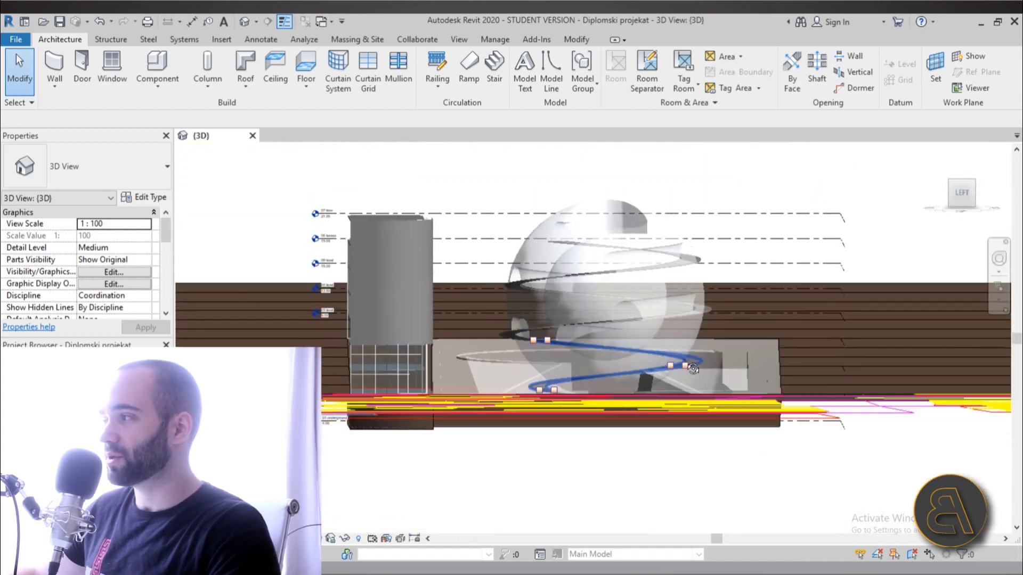
scroll(564, 266, "up", 3)
scroll(529, 303, "down", 5)
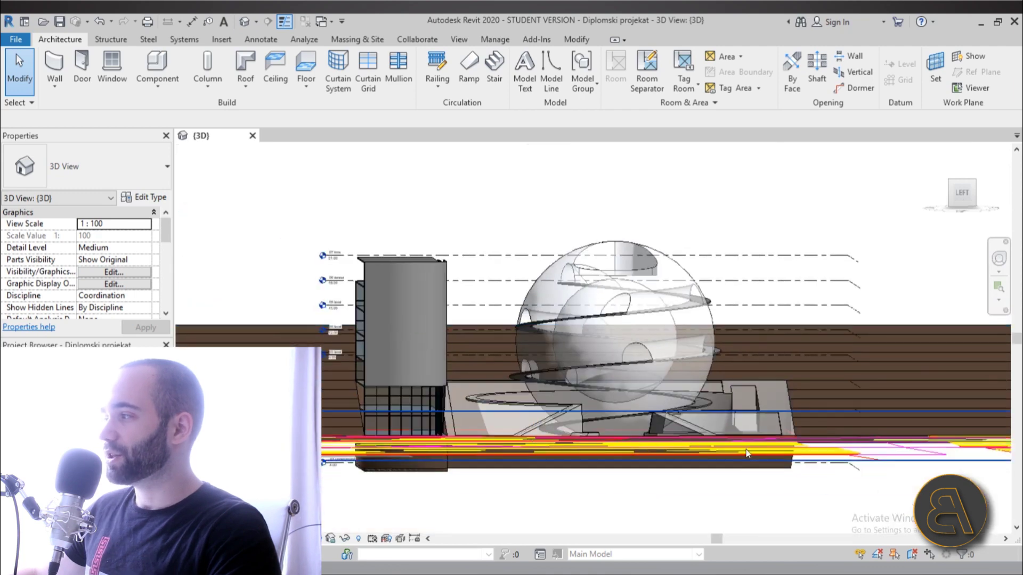
mouse_move(767, 409)
middle_mouse_down("shift")
mouse_move(772, 399)
mouse_move(765, 411)
middle_mouse_up("shift")
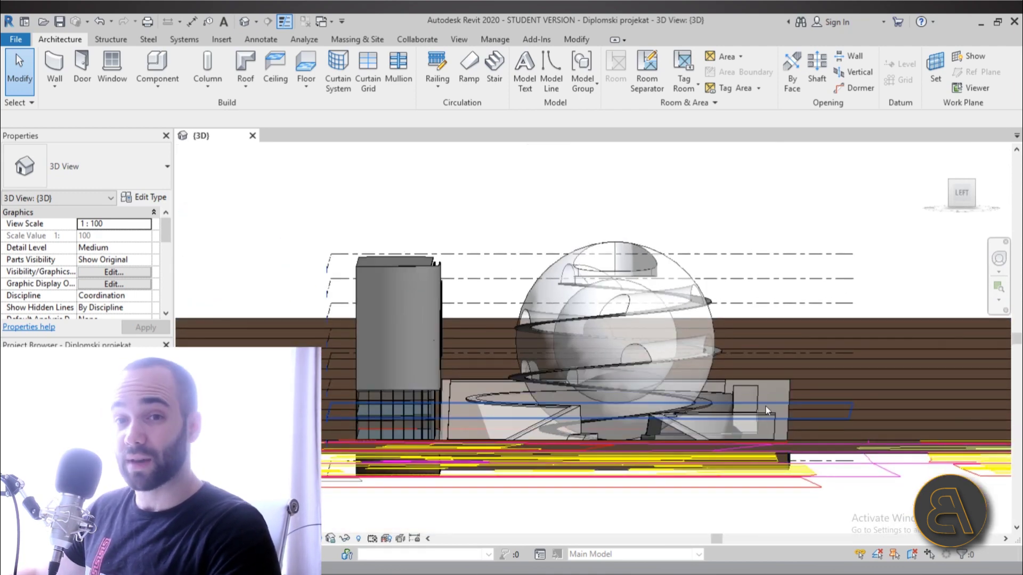